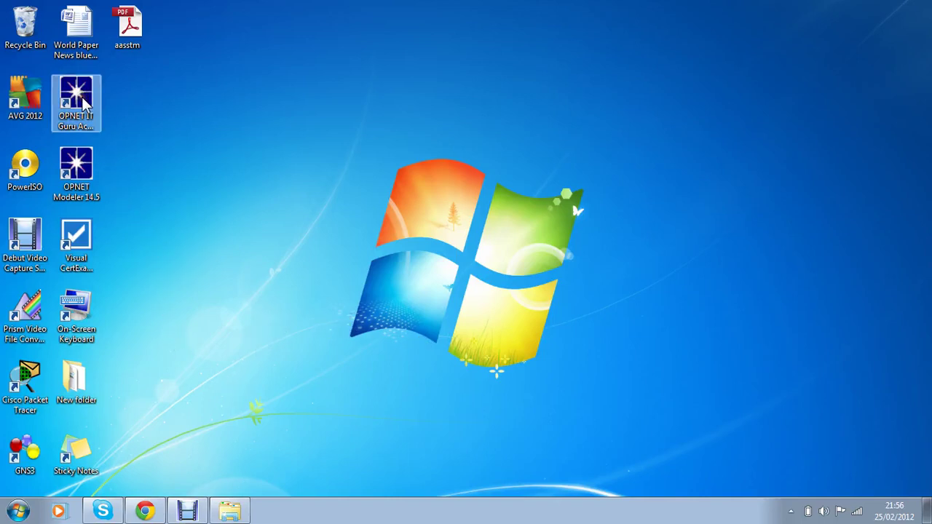
# - Launch OPNET IT Guru, accept the agreement, and open the Differentiate_Traffic project
pyautogui.rightClick(106, 110)
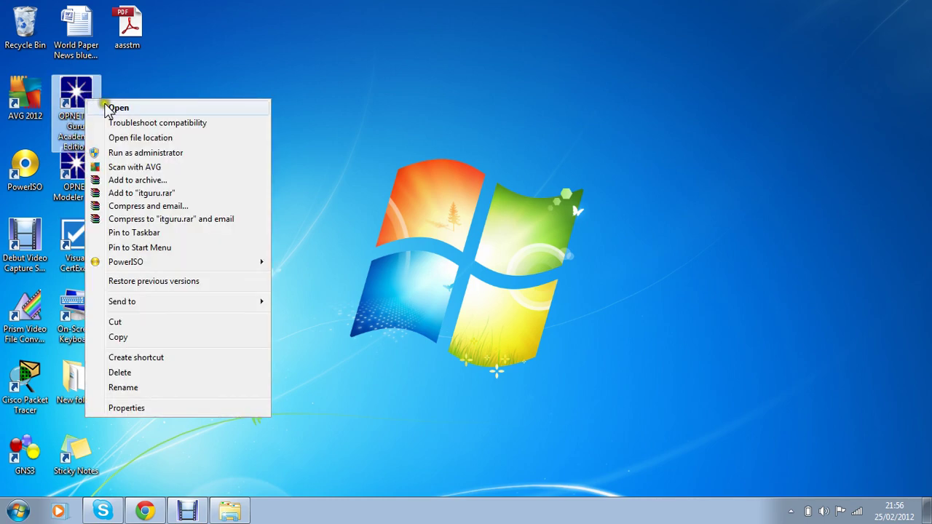
pyautogui.click(109, 109)
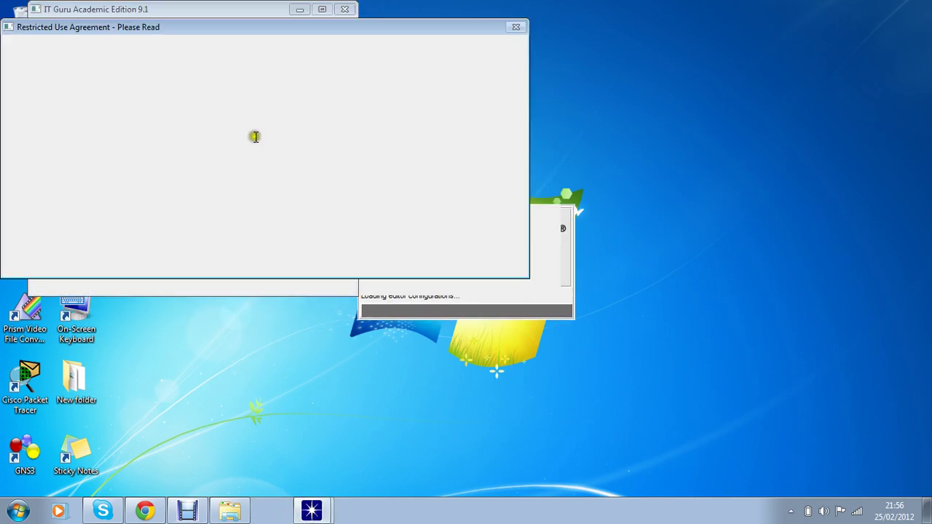
pyautogui.click(147, 262)
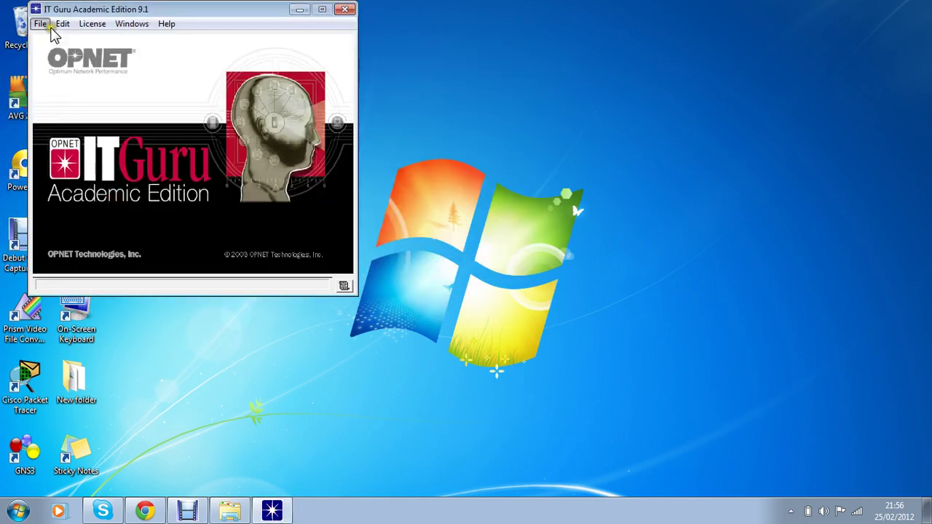
pyautogui.click(48, 27)
pyautogui.click(58, 53)
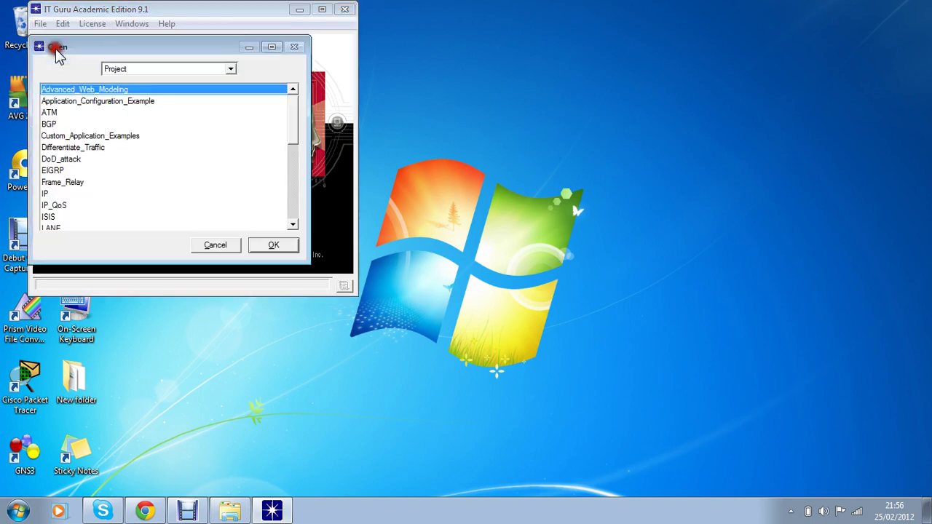
pyautogui.click(68, 148)
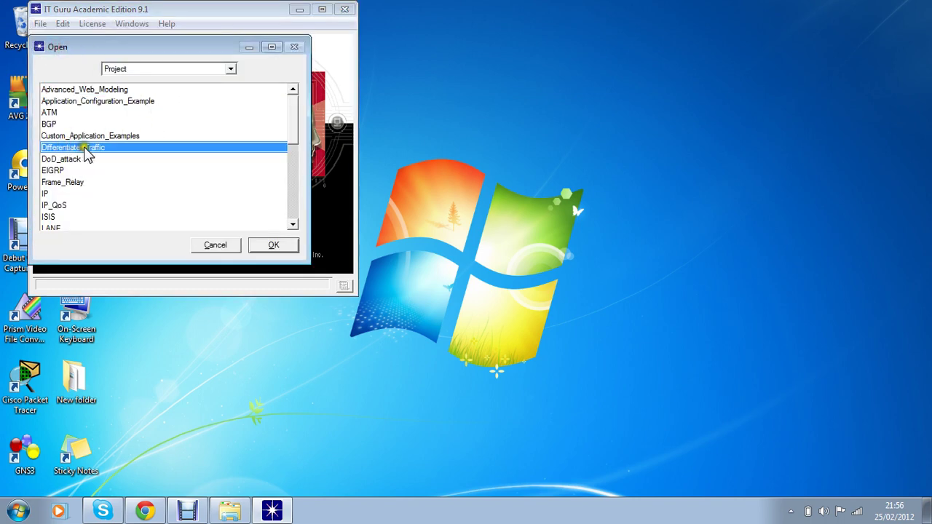
pyautogui.click(273, 244)
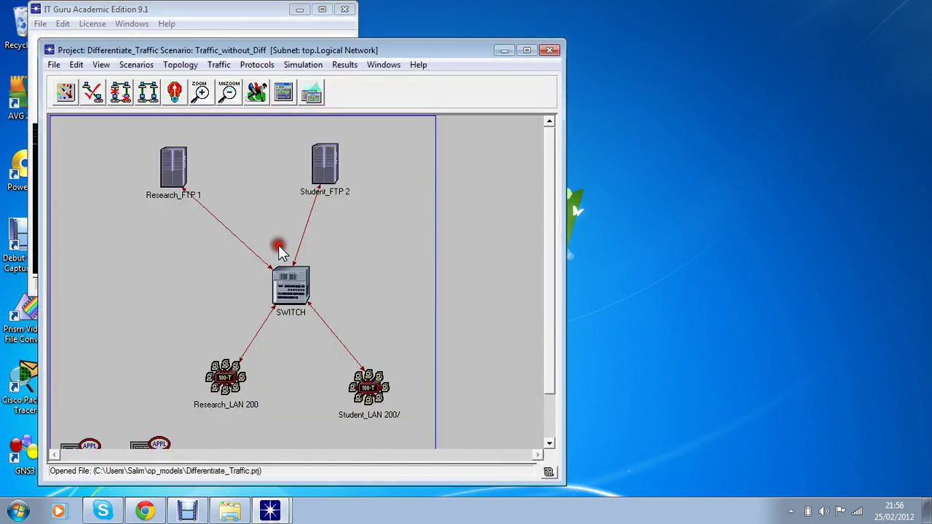
# - Maximize the Differentiate_Traffic project window showing the Traffic_without_Diff network
pyautogui.doubleClick(327, 51)
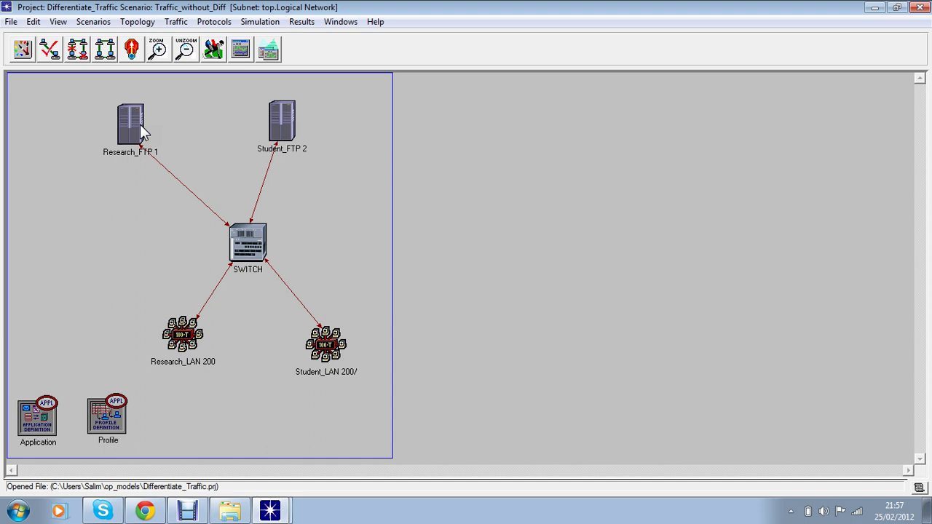
pyautogui.click(169, 119)
pyautogui.click(187, 135)
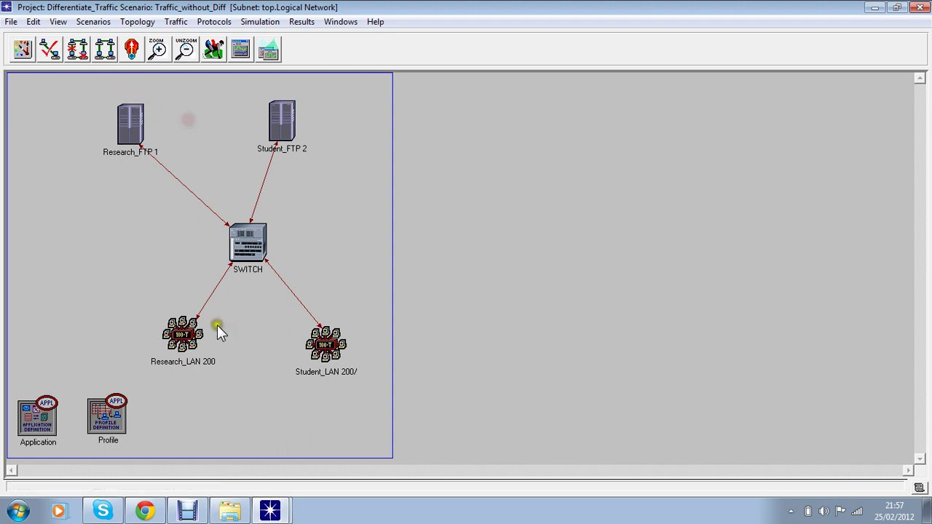
# - Set Research_LAN 200's Supported Profiles to File Transfer Protocol for the Entire LAN
pyautogui.rightClick(186, 337)
pyautogui.click(261, 96)
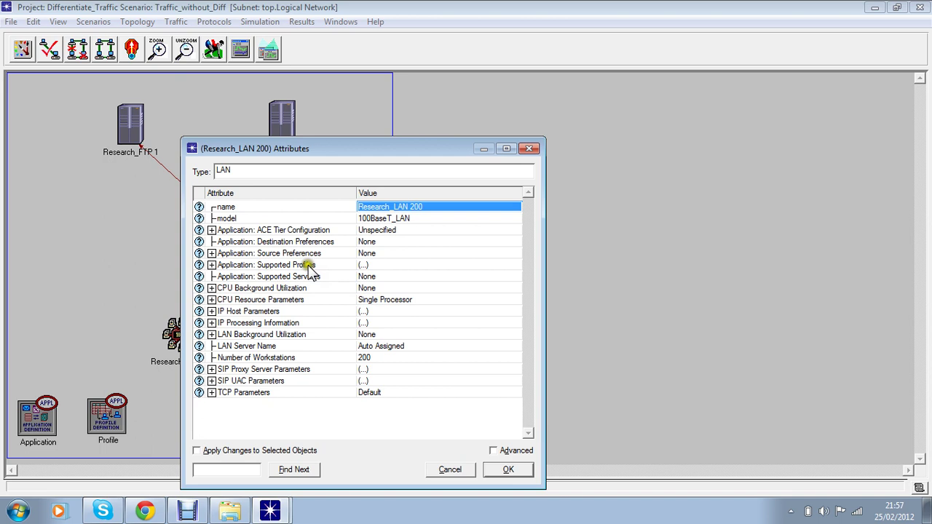
pyautogui.click(299, 266)
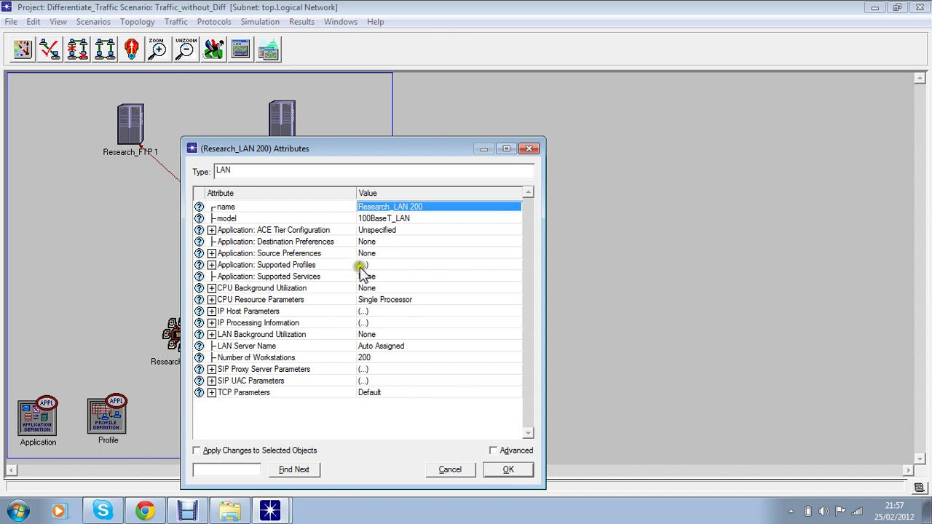
pyautogui.click(362, 267)
pyautogui.click(367, 290)
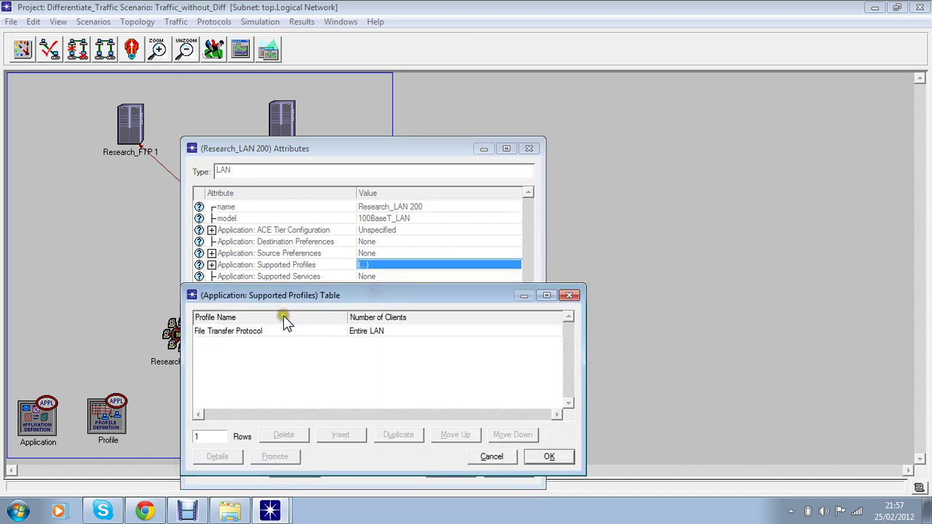
pyautogui.click(387, 376)
pyautogui.click(546, 457)
pyautogui.click(523, 474)
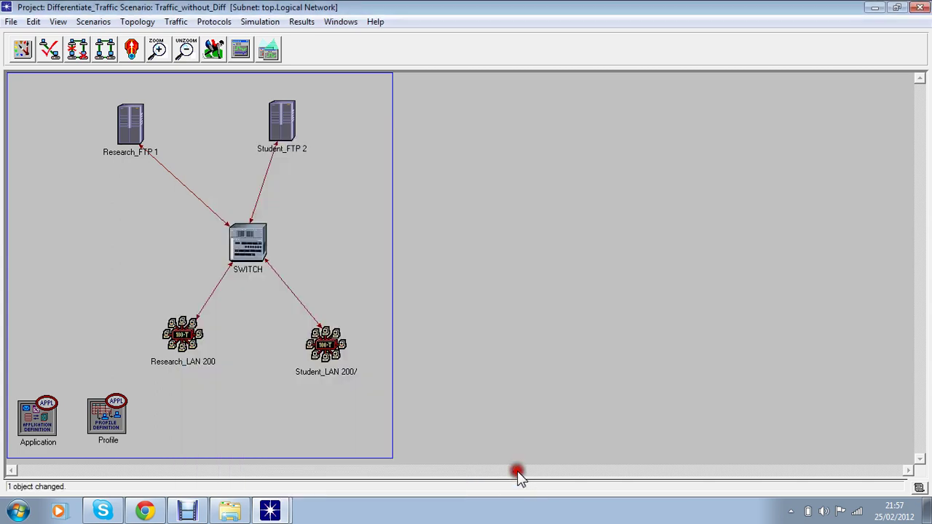
# - Set Student_LAN 200/'s Supported Profiles to File Transfer Protocol for the Entire LAN
pyautogui.rightClick(321, 346)
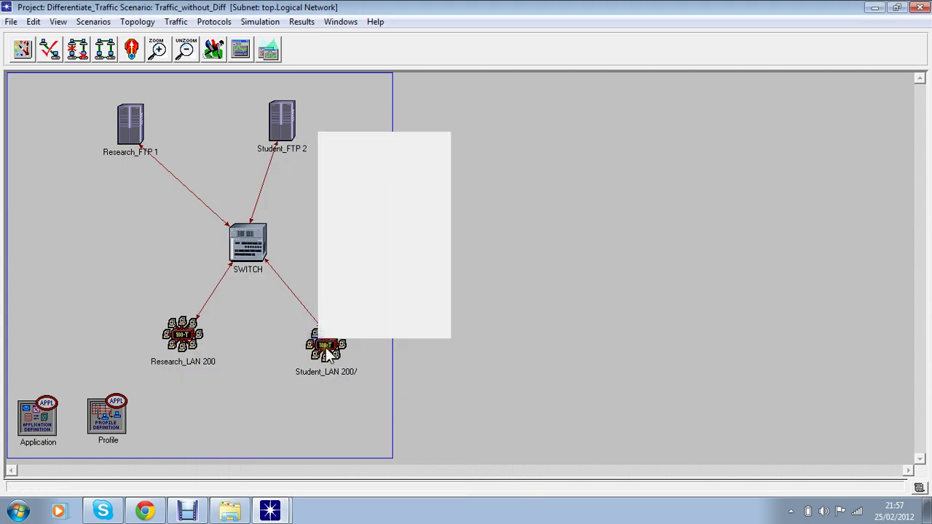
pyautogui.rightClick(322, 342)
pyautogui.click(375, 112)
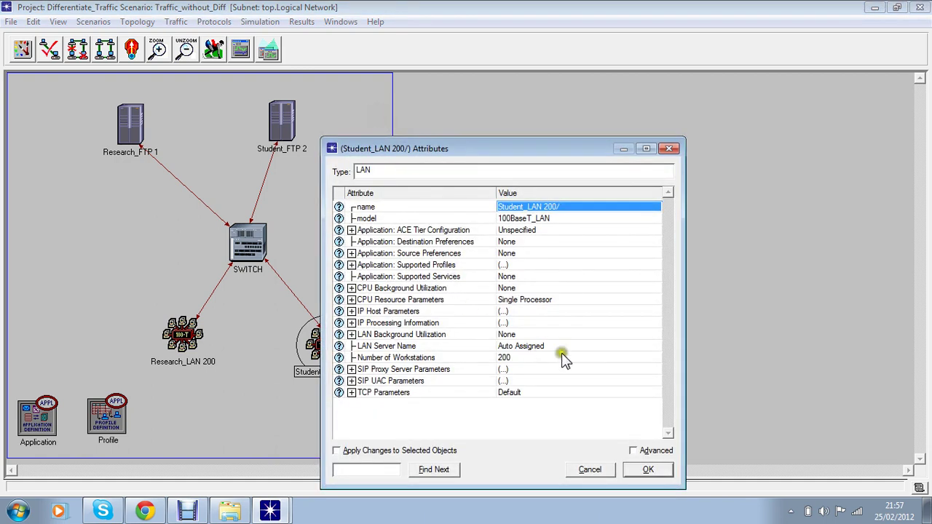
pyautogui.click(508, 265)
pyautogui.click(519, 294)
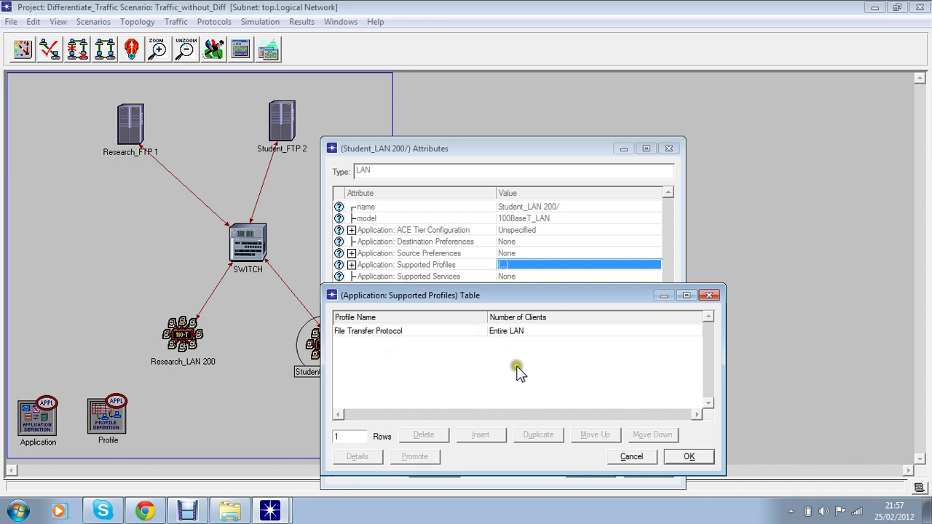
pyautogui.click(689, 456)
pyautogui.click(658, 469)
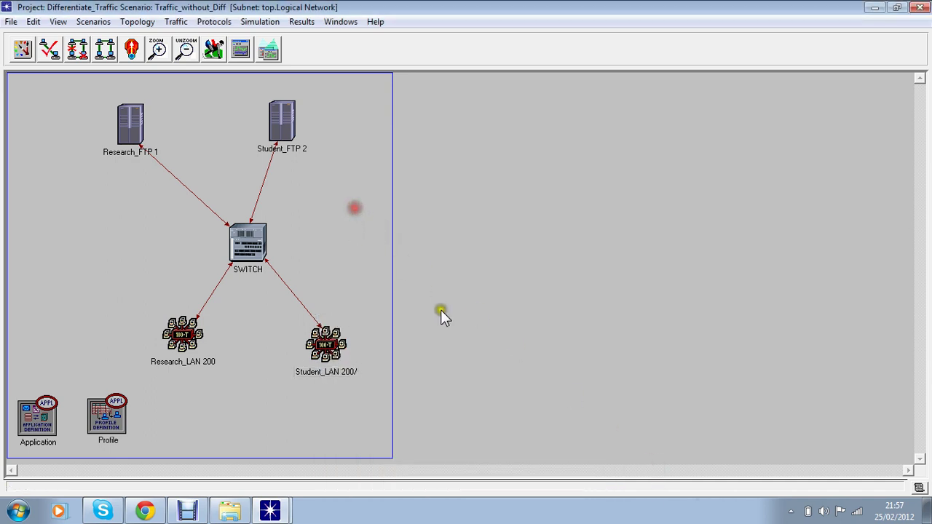
# - Run the Traffic_without_Diff simulation for 10 minutes and close the finished progress window
pyautogui.click(211, 51)
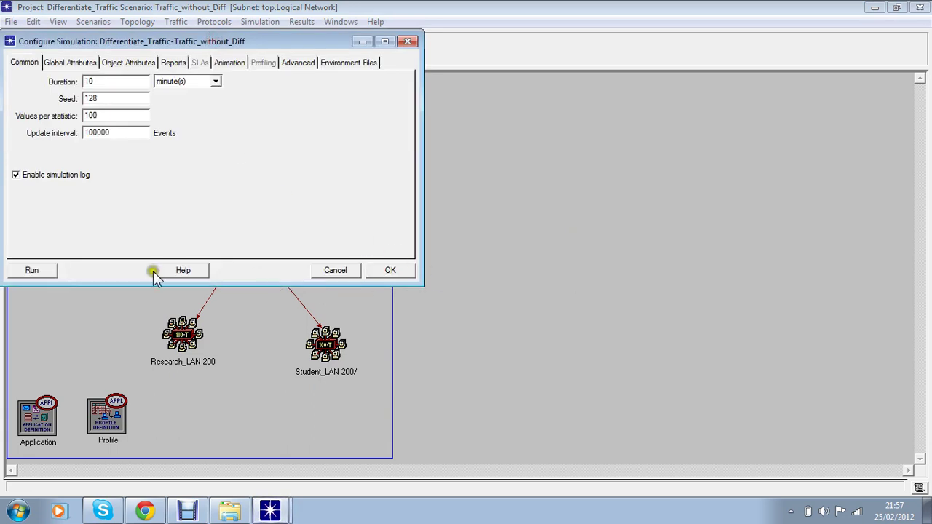
pyautogui.click(54, 271)
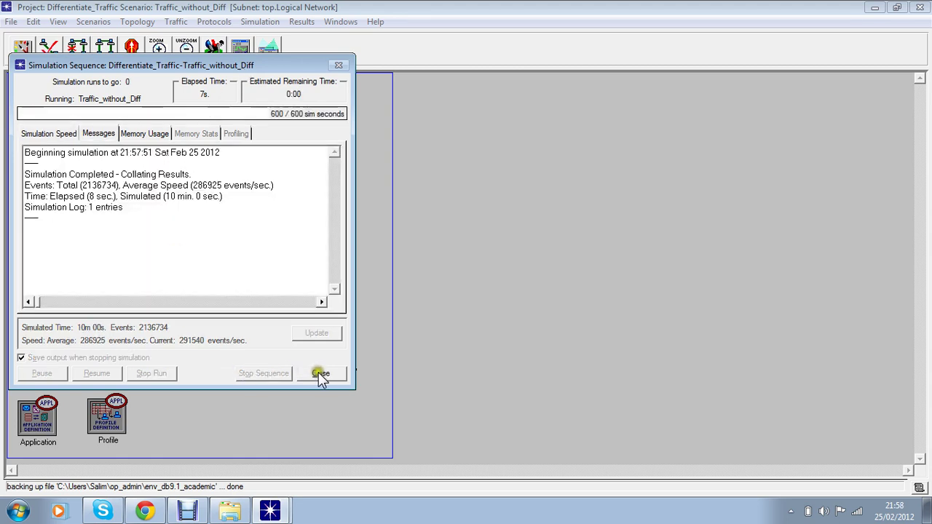
pyautogui.click(321, 374)
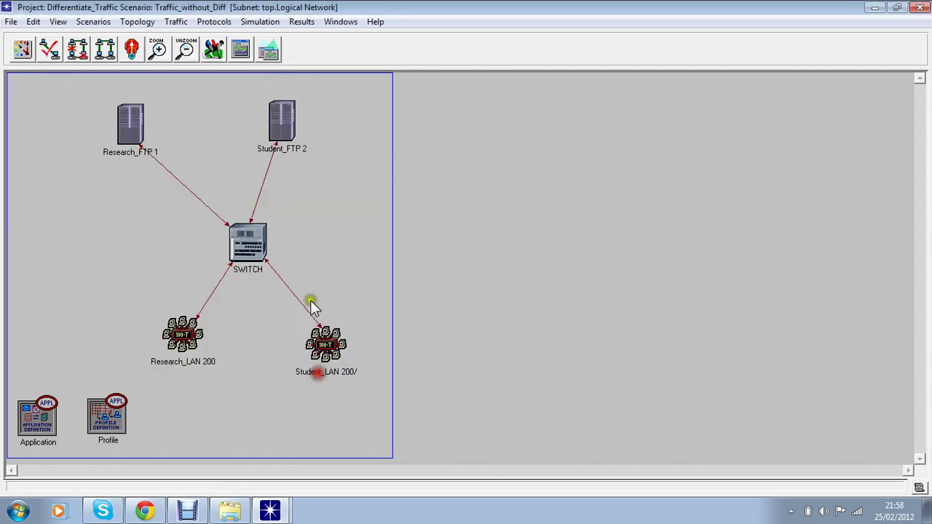
# - In View Results, select Research_FTP 1's Ethernet Delay statistic
pyautogui.rightClick(187, 115)
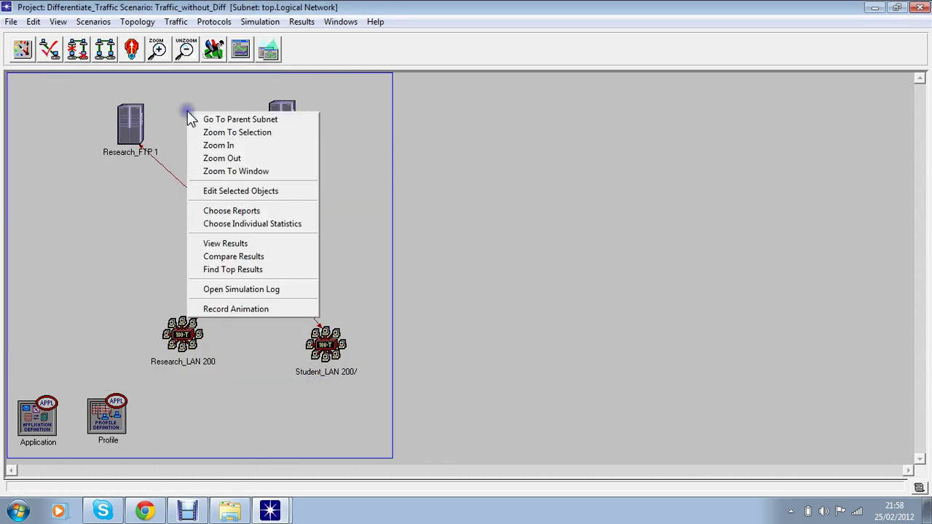
pyautogui.click(225, 243)
pyautogui.moveTo(267, 100); pyautogui.dragTo(557, 94)
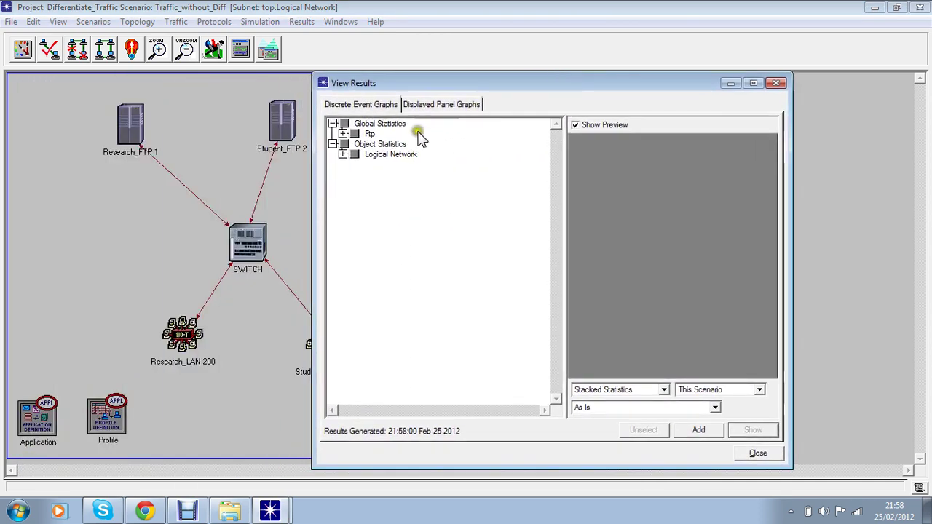
pyautogui.click(342, 155)
pyautogui.click(353, 165)
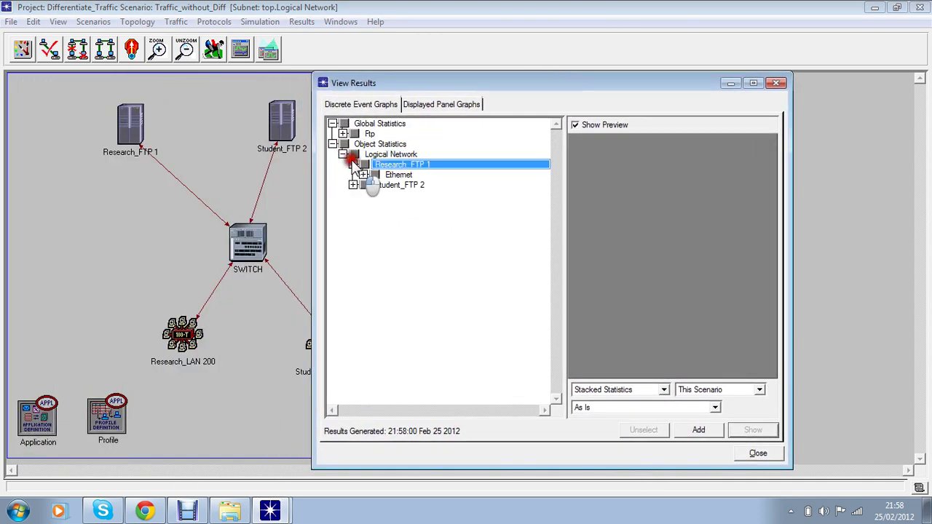
pyautogui.click(353, 185)
pyautogui.click(363, 175)
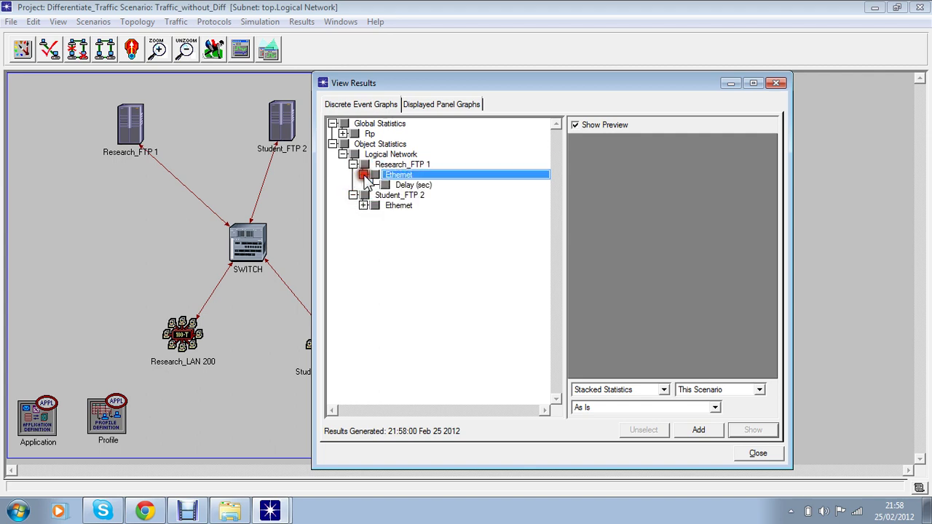
pyautogui.click(385, 185)
# - Show the delay graph with the time_average filter and place it right of the network
pyautogui.click(625, 406)
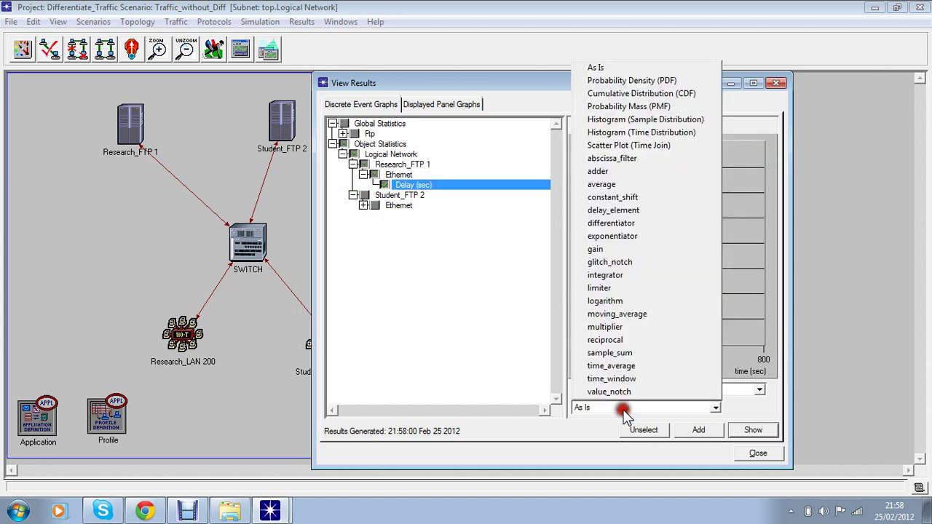
pyautogui.click(635, 367)
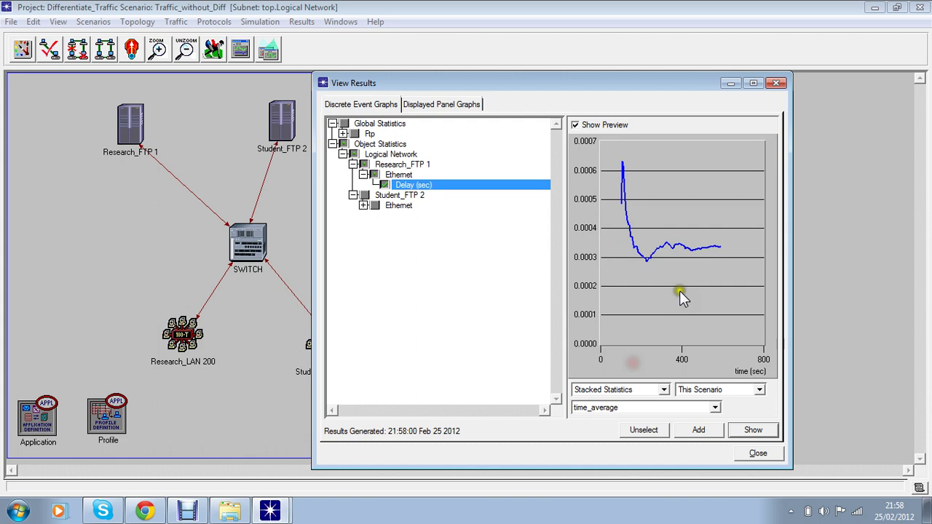
pyautogui.click(752, 430)
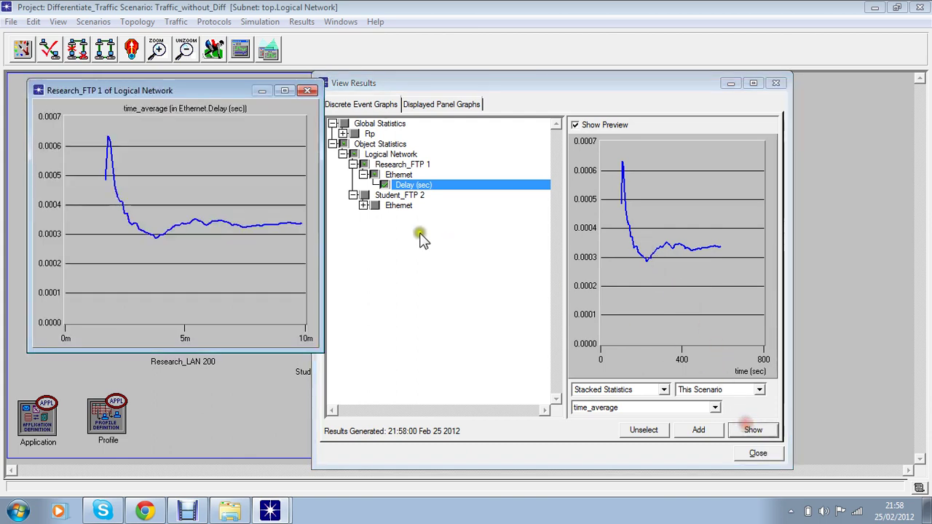
pyautogui.click(758, 453)
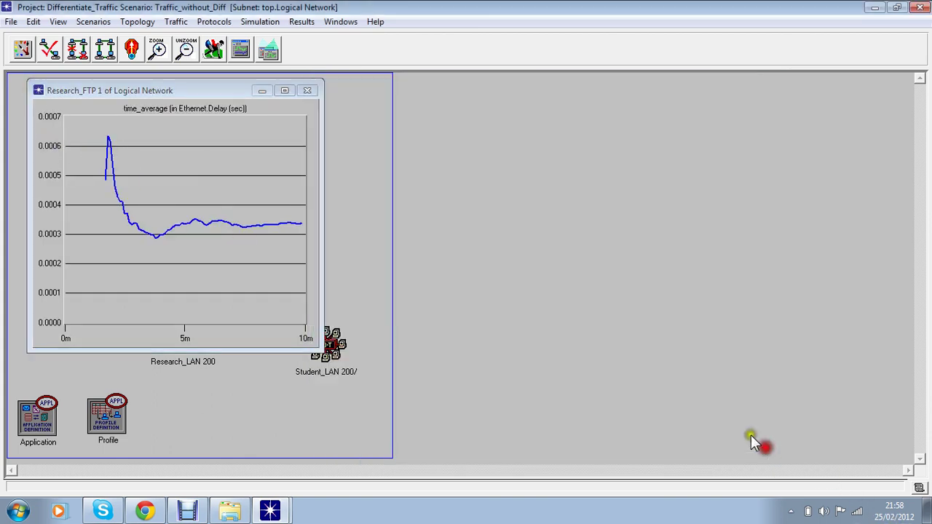
pyautogui.moveTo(194, 96); pyautogui.dragTo(653, 92)
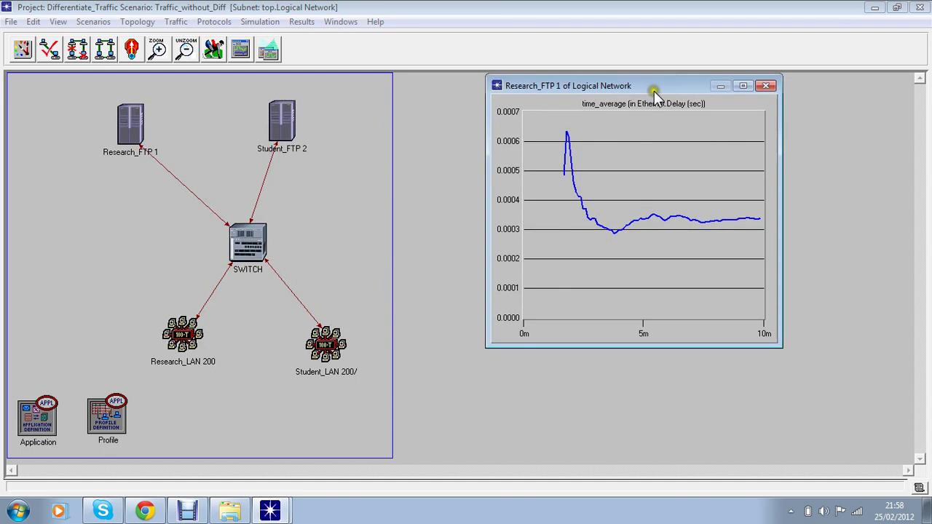
# - In View Results, tick Student_FTP 2's Ethernet Delay statistic
pyautogui.rightClick(230, 132)
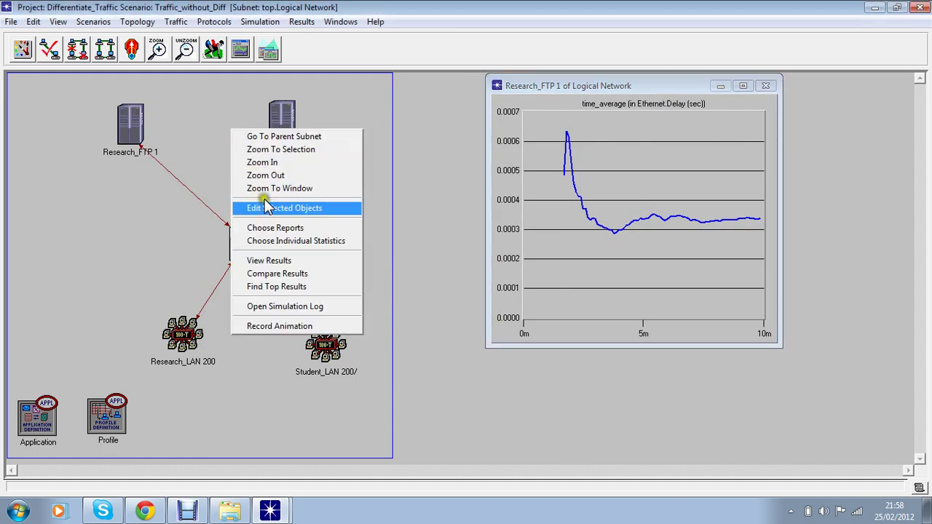
pyautogui.click(277, 258)
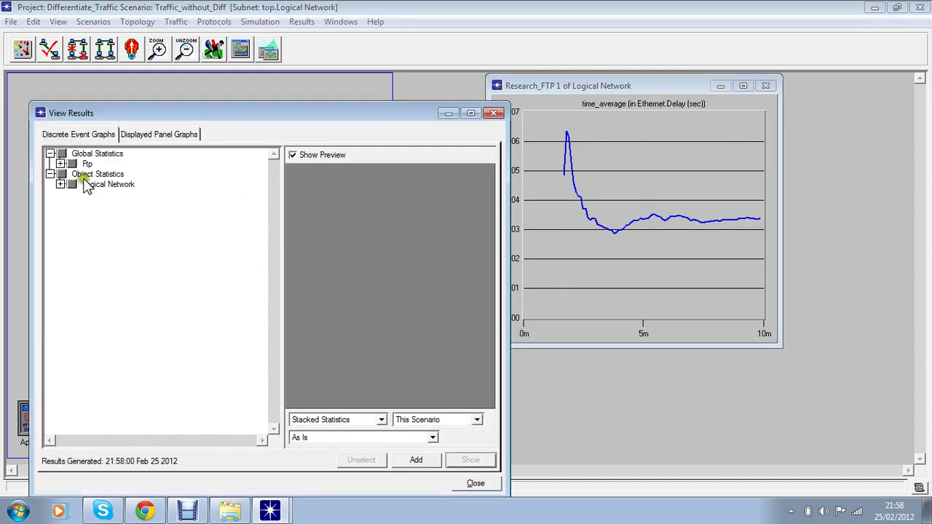
pyautogui.click(60, 184)
pyautogui.click(73, 205)
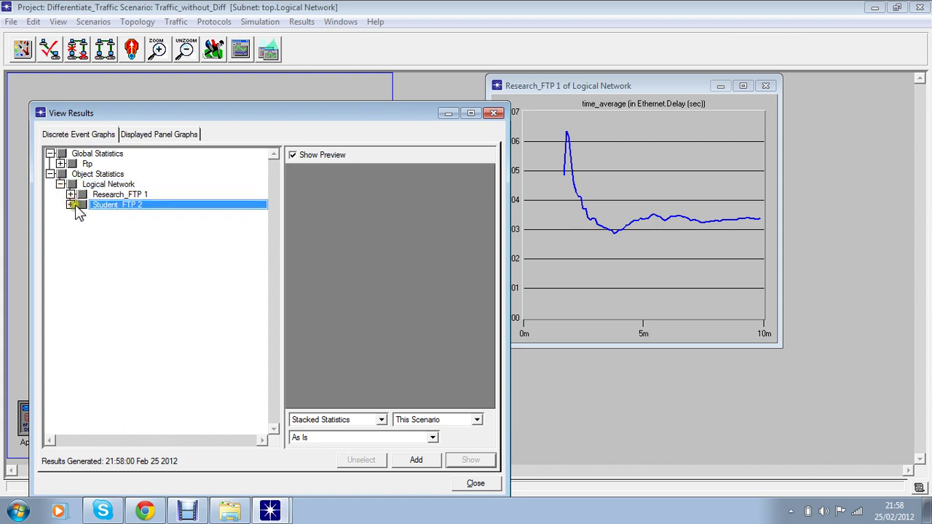
pyautogui.click(70, 205)
pyautogui.click(81, 214)
pyautogui.click(102, 226)
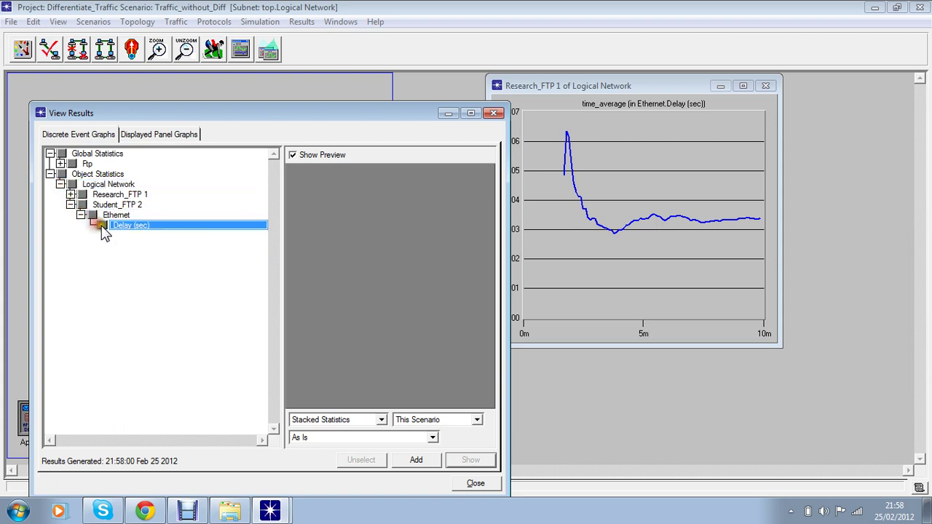
# - Show the Student_FTP 2 delay graph with the time_average filter
pyautogui.click(364, 437)
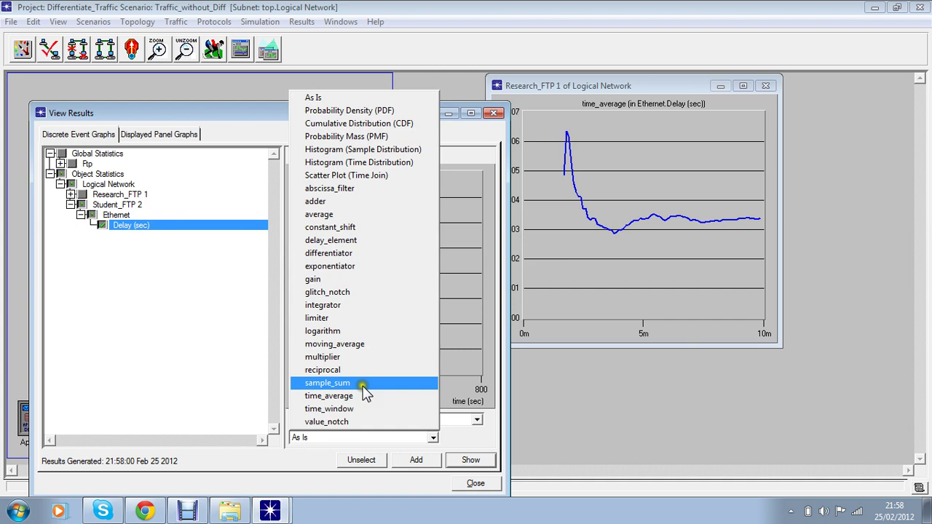
pyautogui.click(350, 396)
pyautogui.click(463, 461)
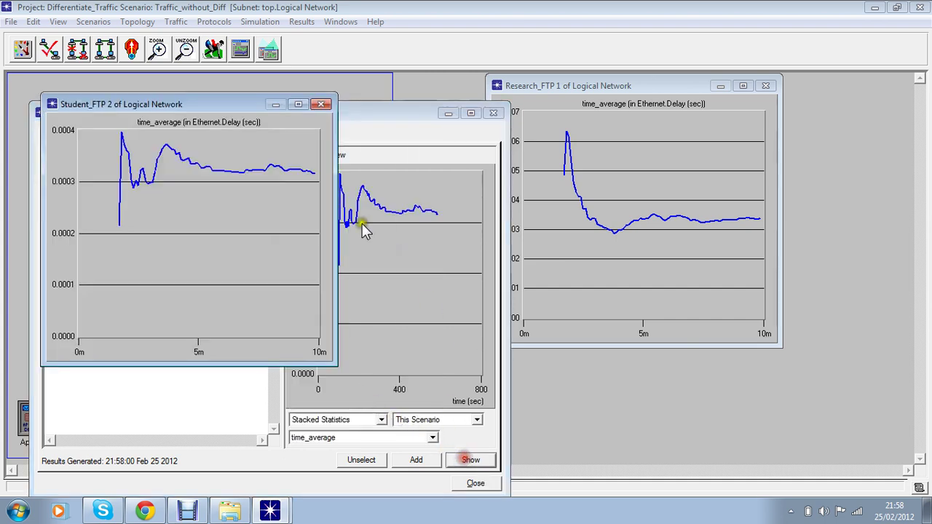
pyautogui.click(494, 113)
# - Arrange the Student_FTP 2 and Research_FTP 1 delay graphs side by side
pyautogui.moveTo(255, 105); pyautogui.dragTo(400, 88)
pyautogui.moveTo(528, 91); pyautogui.dragTo(630, 91)
pyautogui.moveTo(360, 90); pyautogui.dragTo(462, 89)
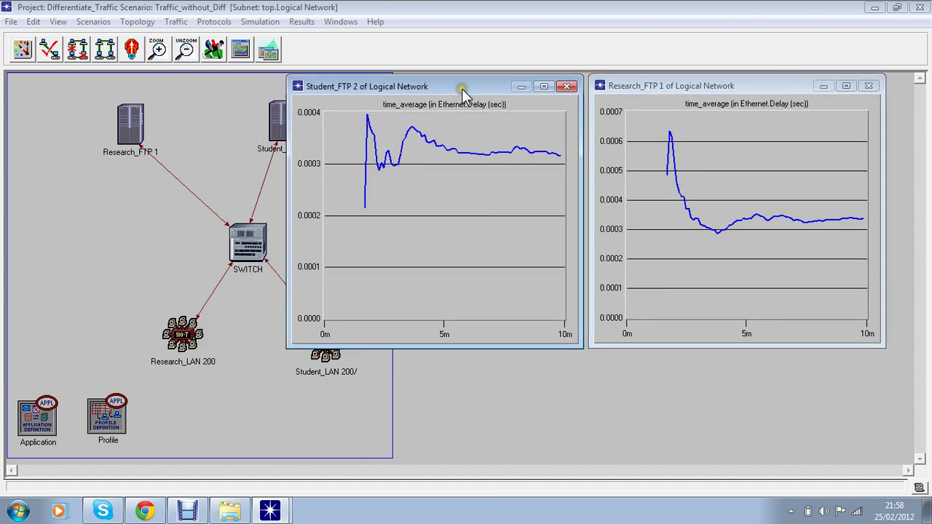
pyautogui.moveTo(615, 86); pyautogui.dragTo(653, 86)
pyautogui.moveTo(494, 87); pyautogui.dragTo(514, 86)
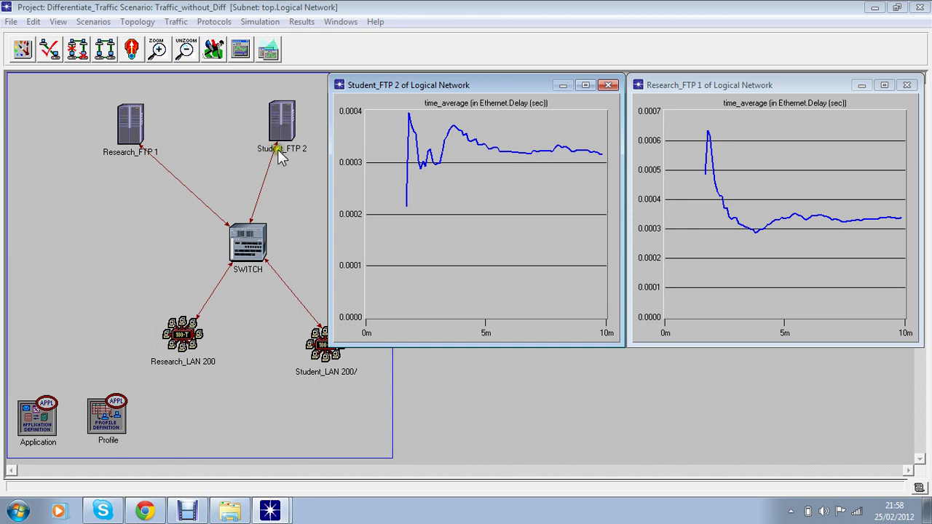
# - Switch to the Traffic_with_Diff scenario
pyautogui.click(240, 131)
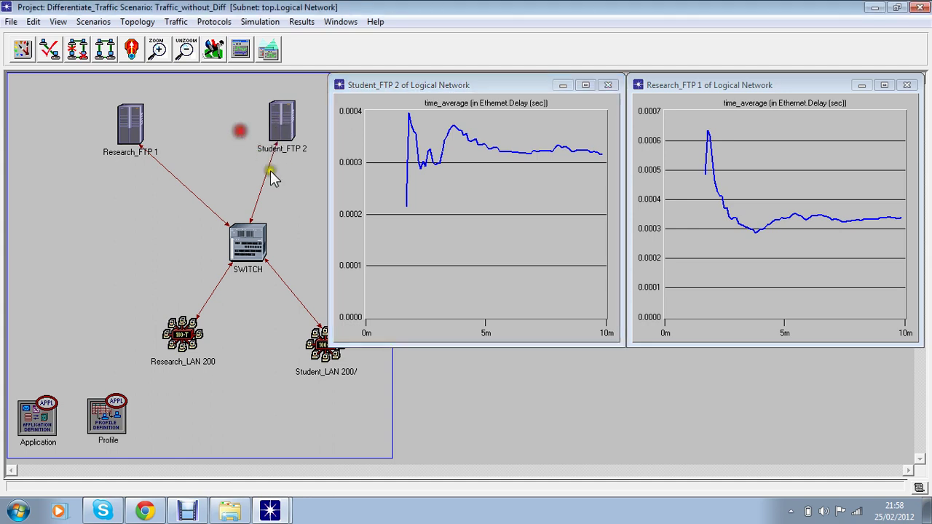
pyautogui.click(93, 21)
pyautogui.moveTo(155, 119)
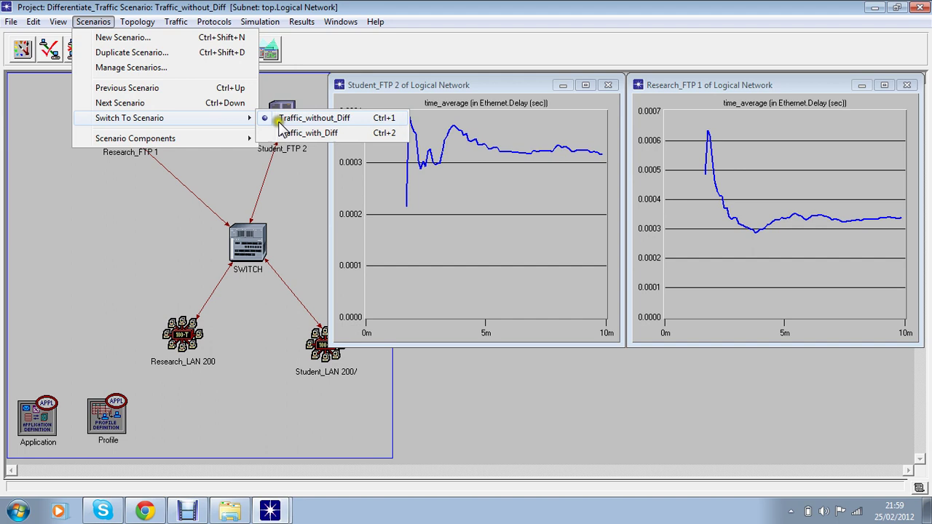
pyautogui.click(304, 137)
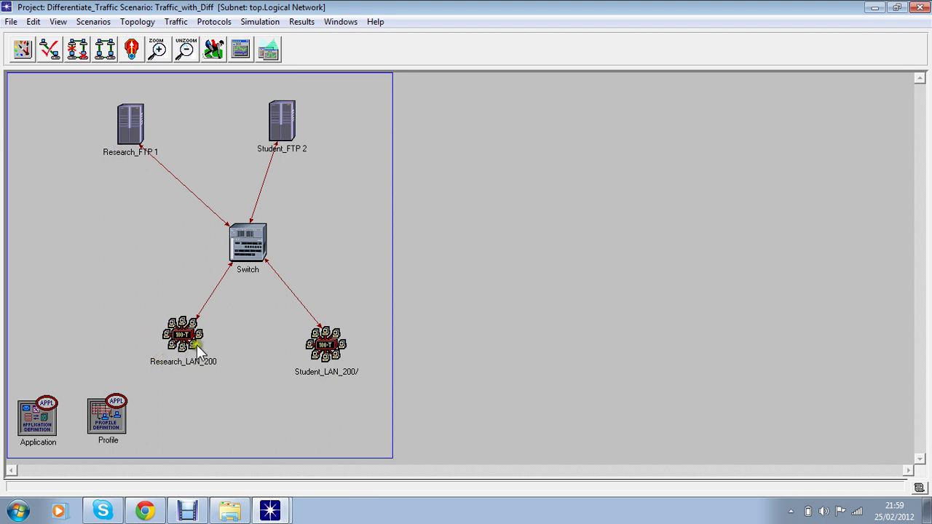
# - Inspect Research_LAN_200's Destination Preferences to see its FTP Server actual name entries
pyautogui.rightClick(174, 332)
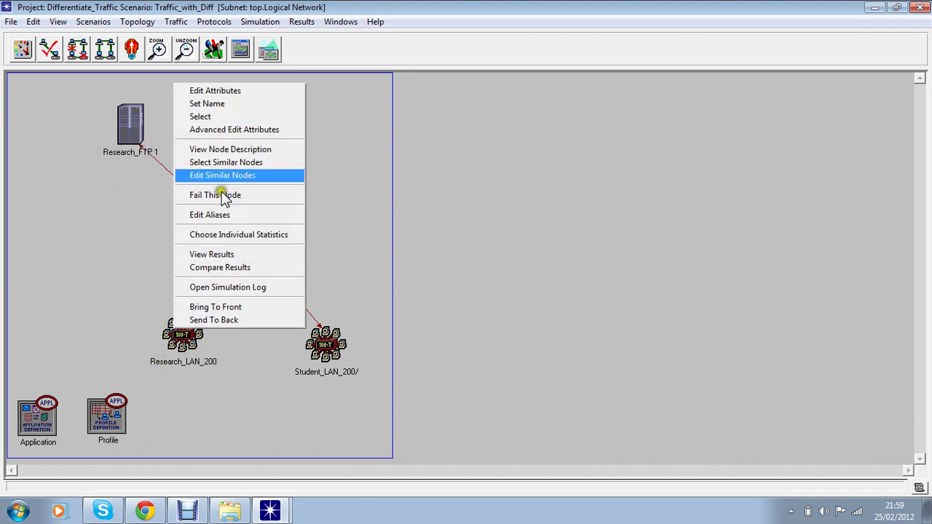
pyautogui.click(228, 92)
pyautogui.moveTo(329, 150); pyautogui.dragTo(484, 90)
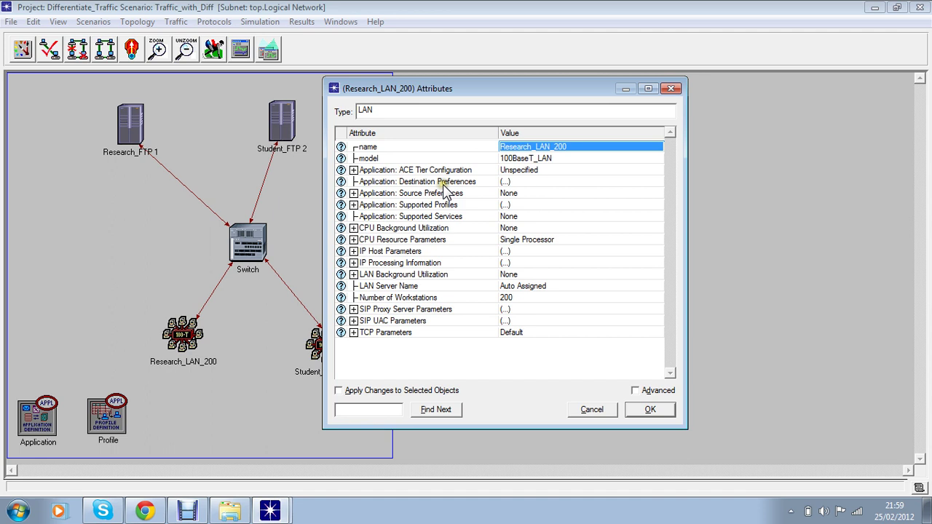
pyautogui.click(512, 184)
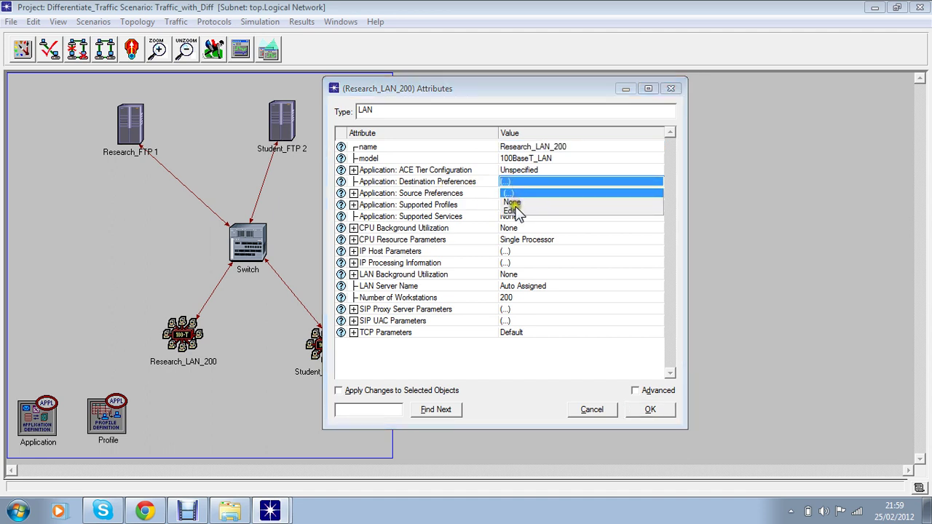
pyautogui.click(514, 207)
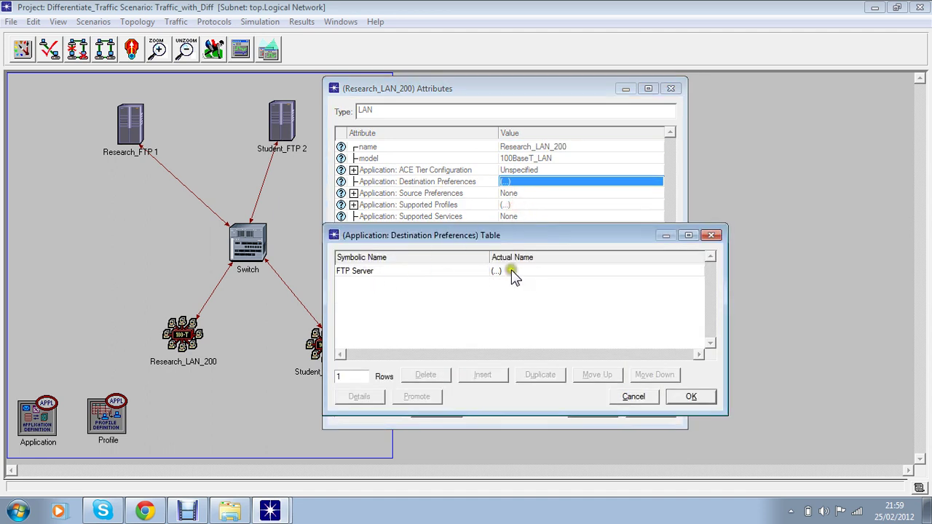
pyautogui.click(511, 271)
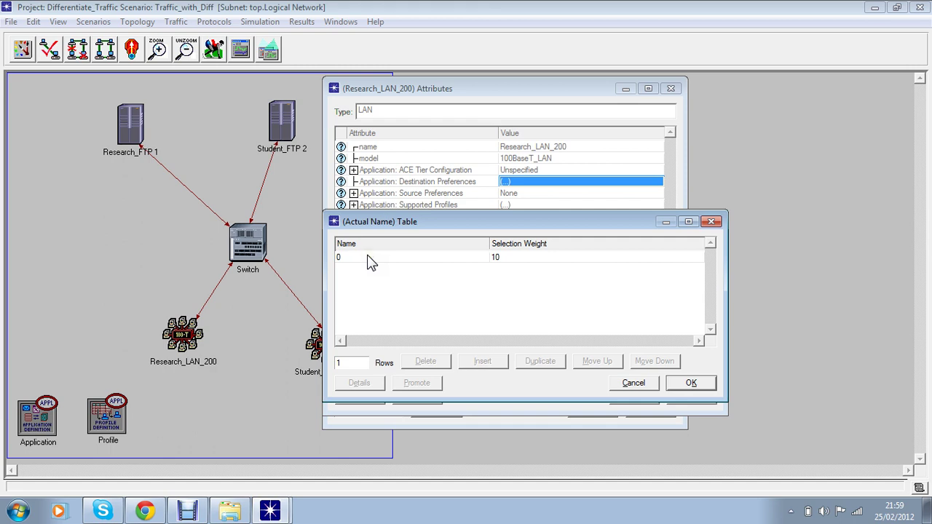
# - Confirm Research_FTP 1's Server Address is 0, then cancel all open attribute dialogs
pyautogui.click(125, 124)
pyautogui.rightClick(126, 121)
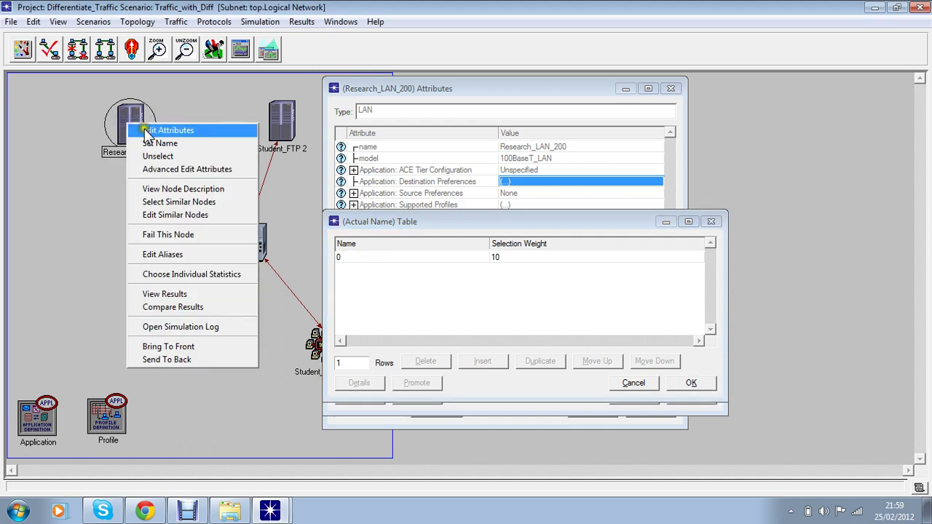
pyautogui.click(156, 129)
pyautogui.moveTo(325, 115); pyautogui.dragTo(262, 113)
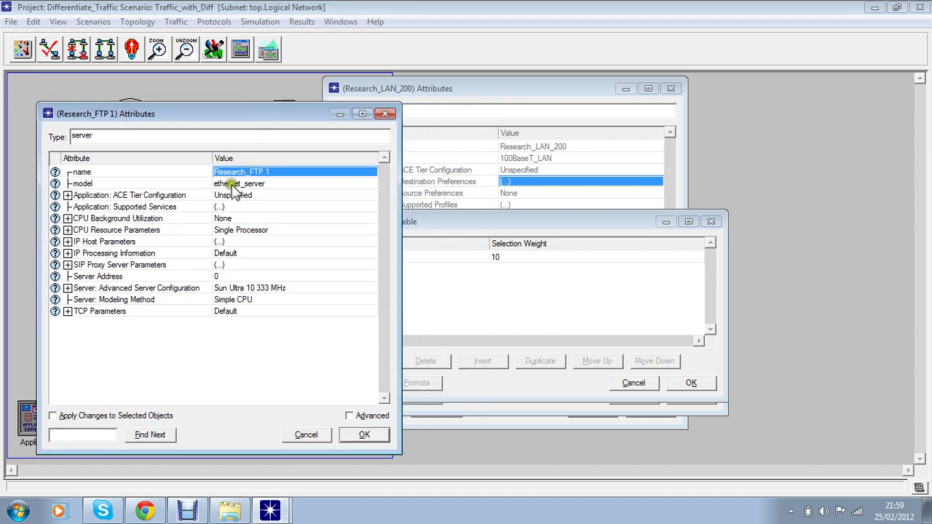
pyautogui.click(132, 274)
pyautogui.click(232, 279)
pyautogui.click(198, 275)
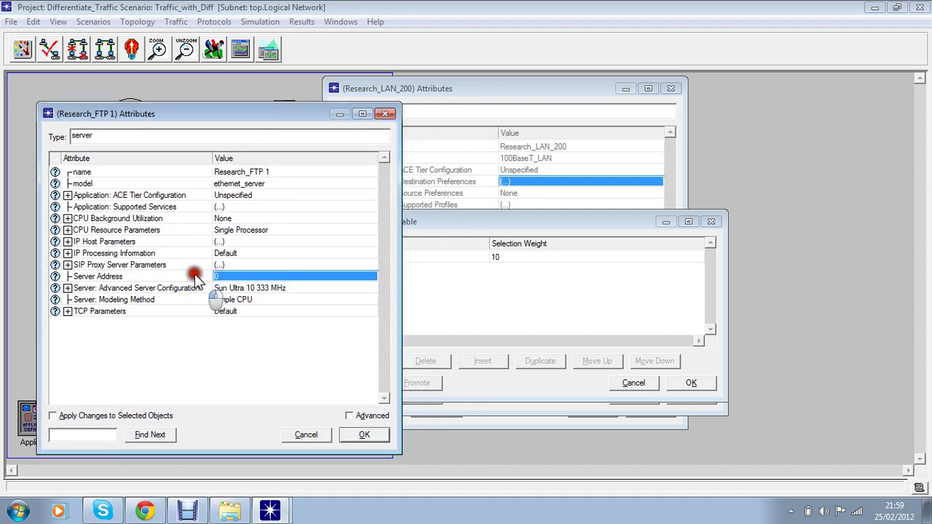
pyautogui.click(324, 436)
pyautogui.click(630, 385)
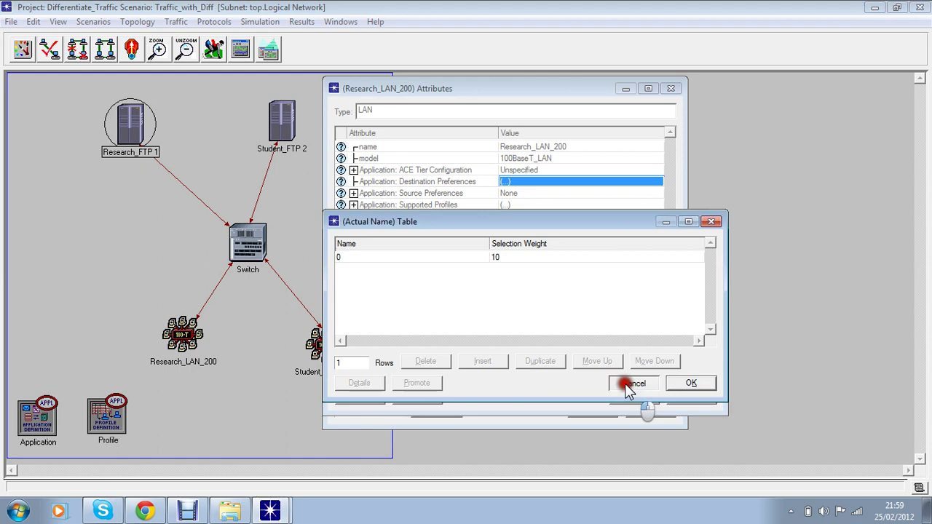
pyautogui.click(629, 393)
pyautogui.click(601, 409)
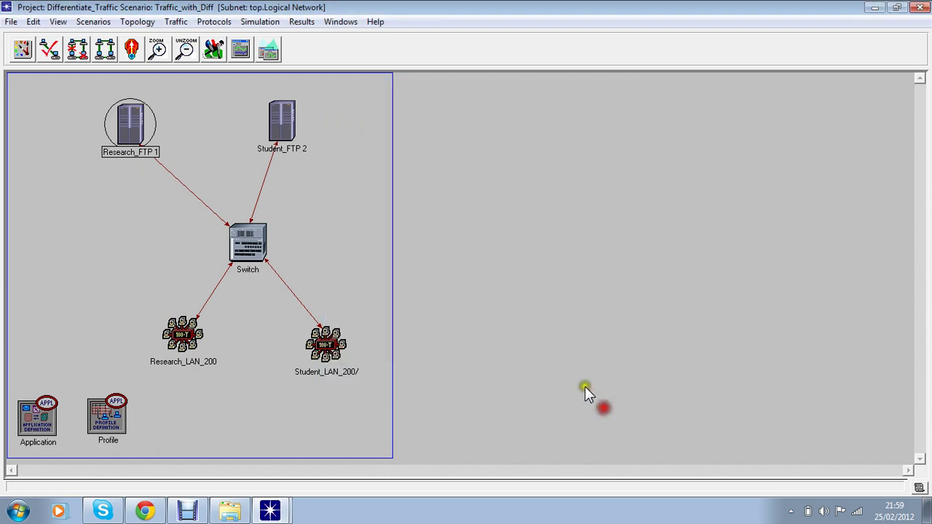
pyautogui.rightClick(285, 110)
pyautogui.click(304, 117)
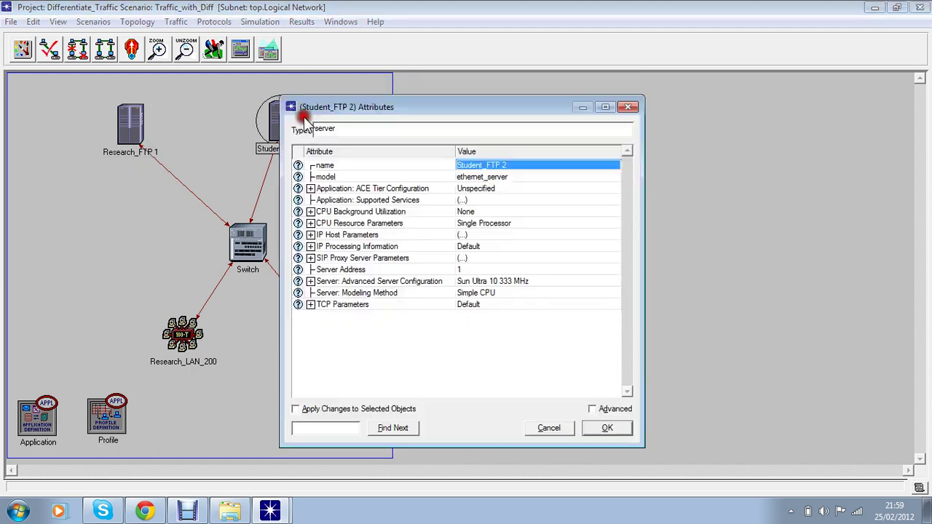
pyautogui.moveTo(406, 110); pyautogui.dragTo(566, 97)
pyautogui.click(495, 254)
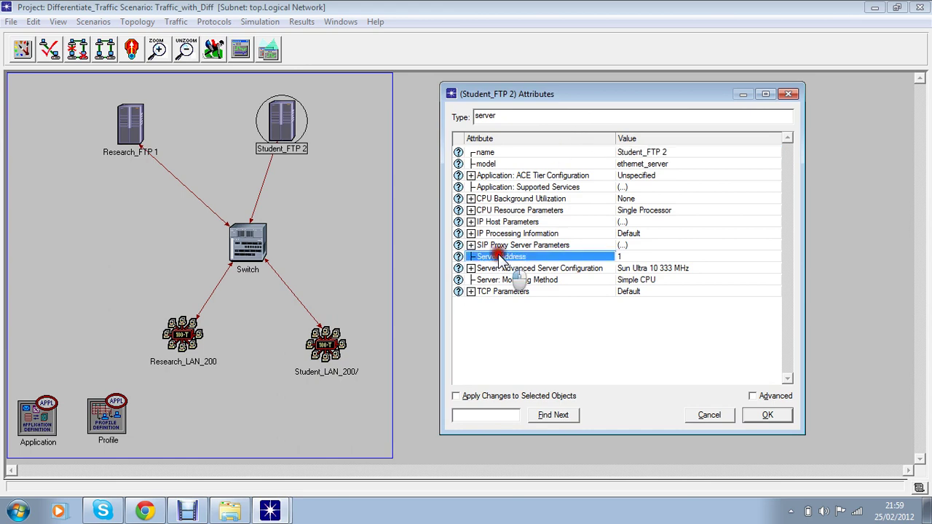
pyautogui.click(633, 254)
pyautogui.click(360, 257)
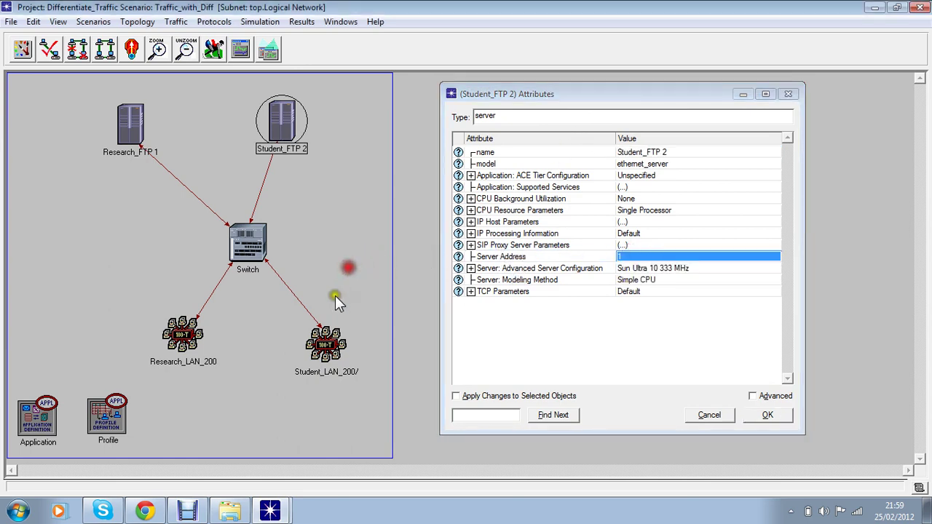
pyautogui.click(325, 342)
pyautogui.rightClick(325, 342)
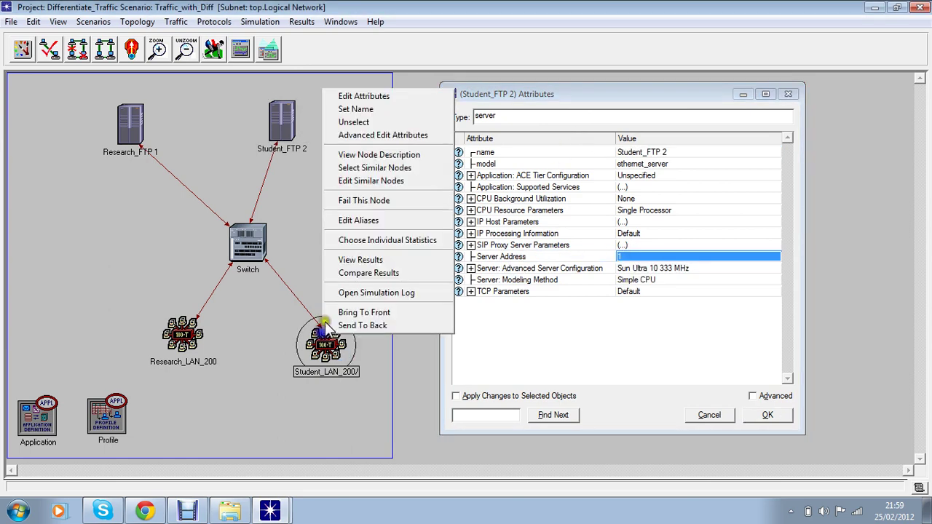
pyautogui.click(386, 98)
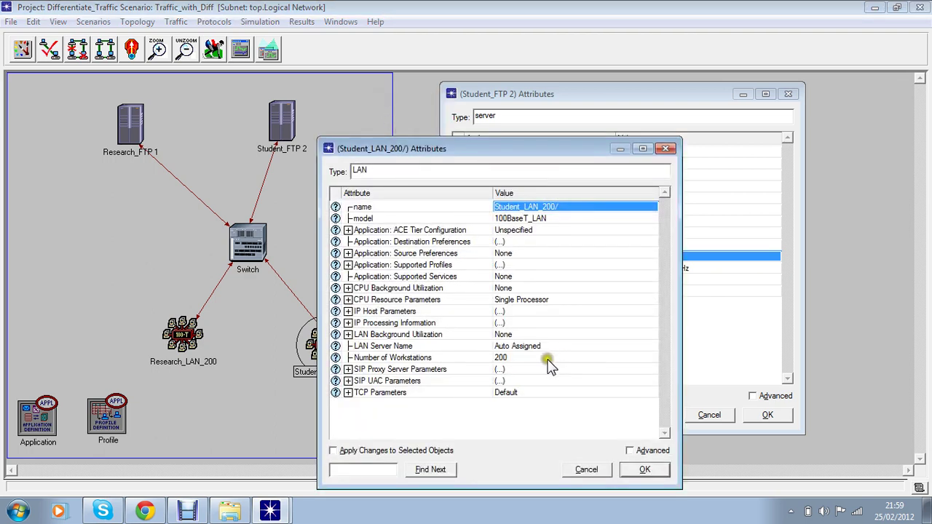
pyautogui.click(499, 241)
pyautogui.click(519, 270)
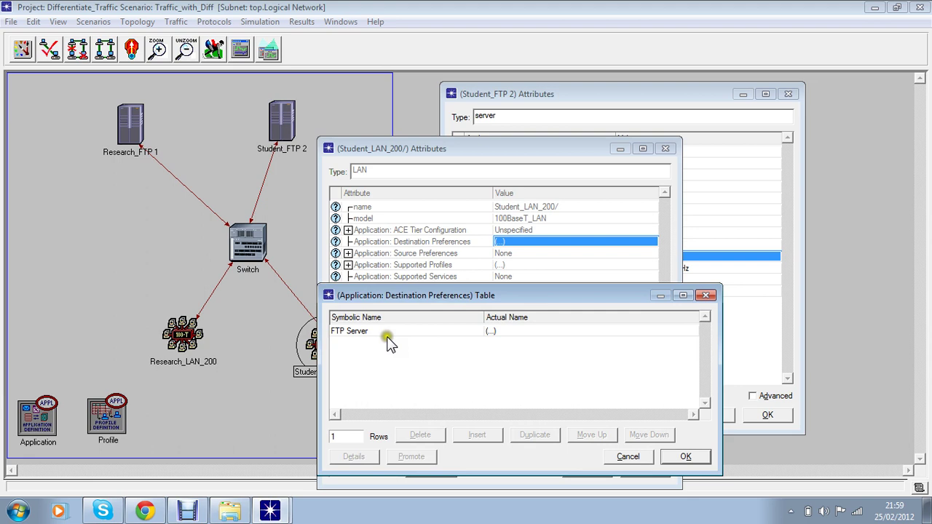
pyautogui.click(524, 331)
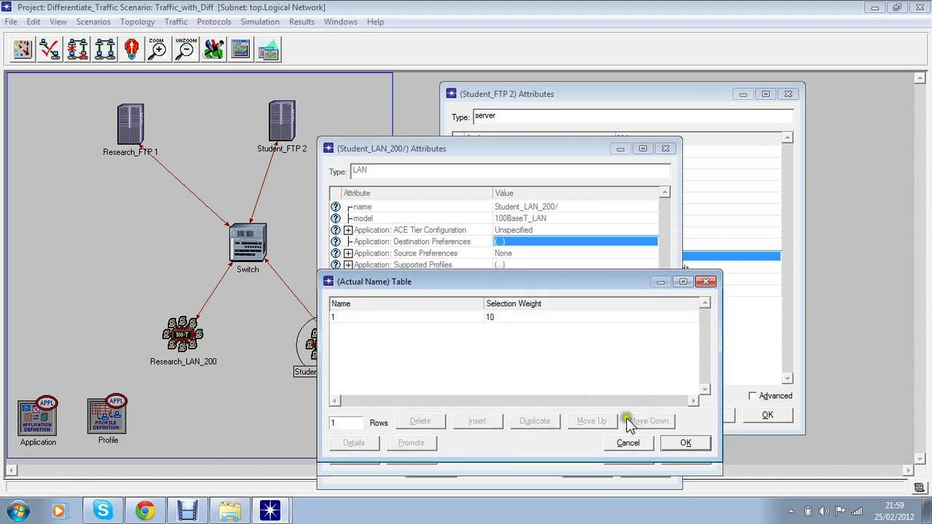
pyautogui.click(634, 442)
pyautogui.click(630, 457)
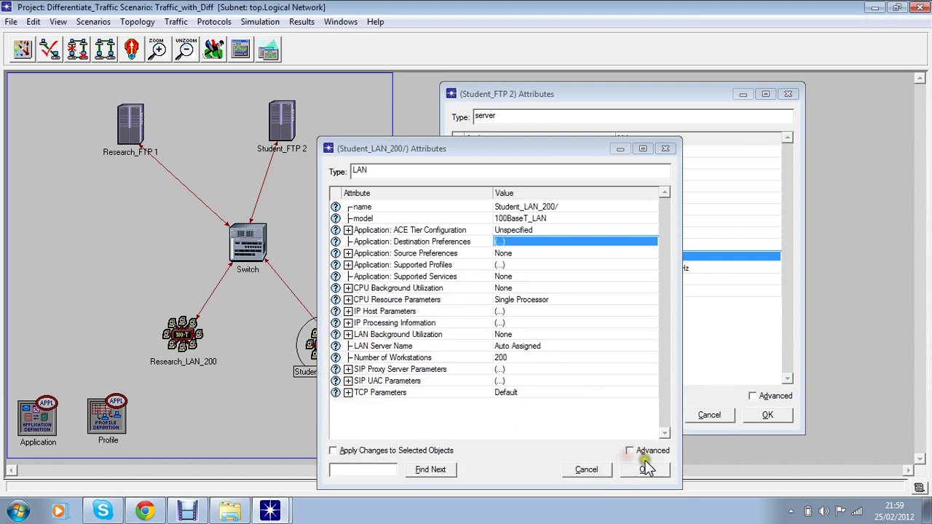
pyautogui.click(604, 469)
pyautogui.click(709, 416)
pyautogui.click(291, 209)
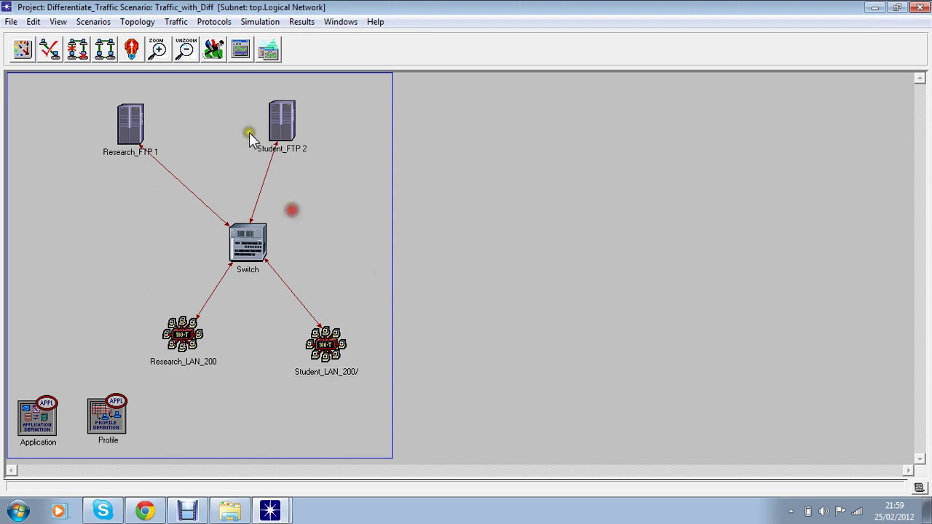
# - Start the Traffic_with_Diff simulation and move its progress window off the network
pyautogui.click(214, 53)
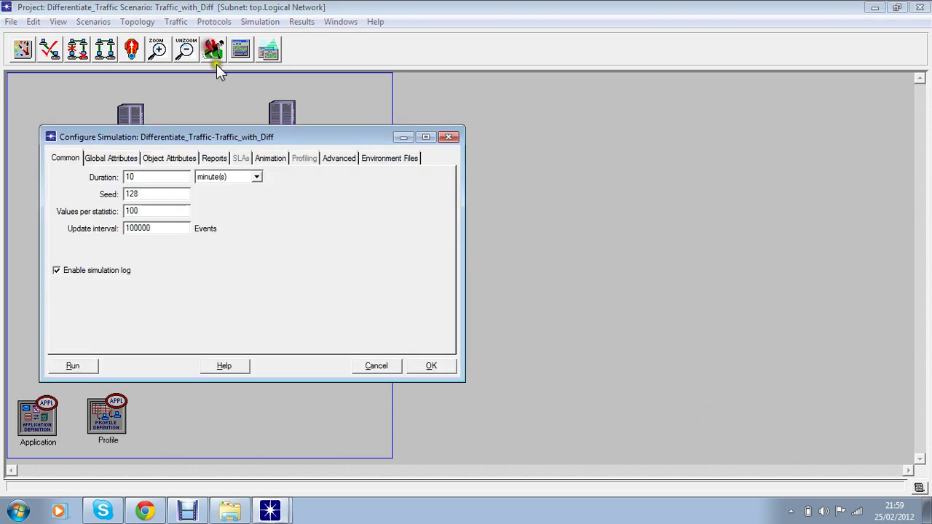
pyautogui.click(78, 370)
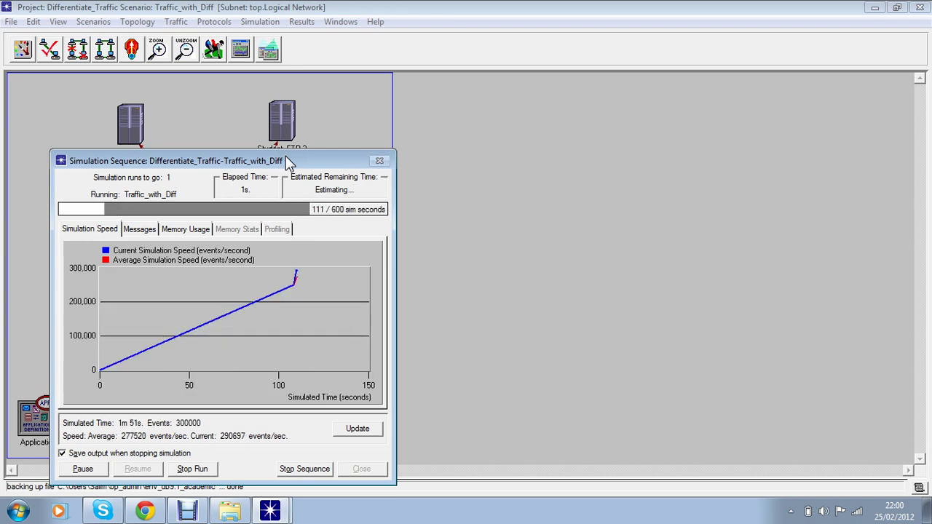
pyautogui.moveTo(289, 162); pyautogui.dragTo(564, 119)
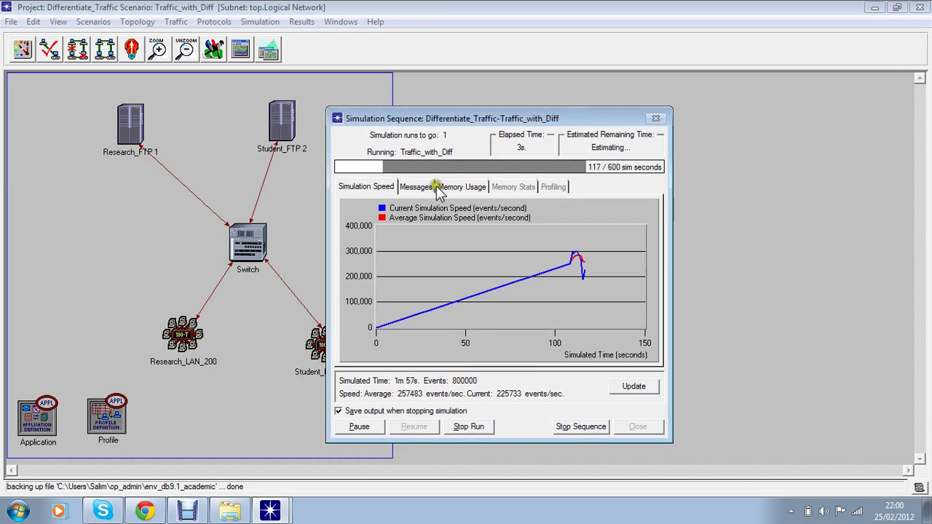
# - Show the scenario comparison of Student_FTP 2's Ethernet Delay with the average filter
pyautogui.click(632, 427)
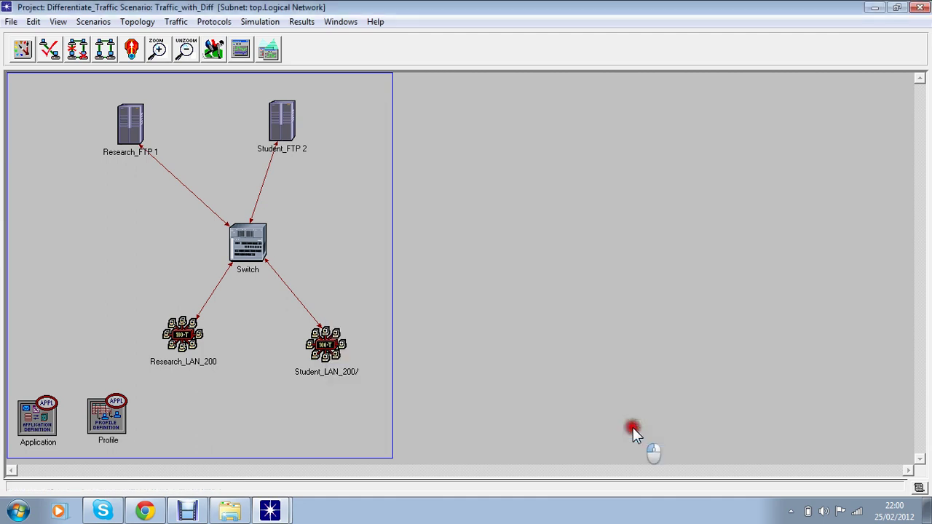
pyautogui.rightClick(214, 117)
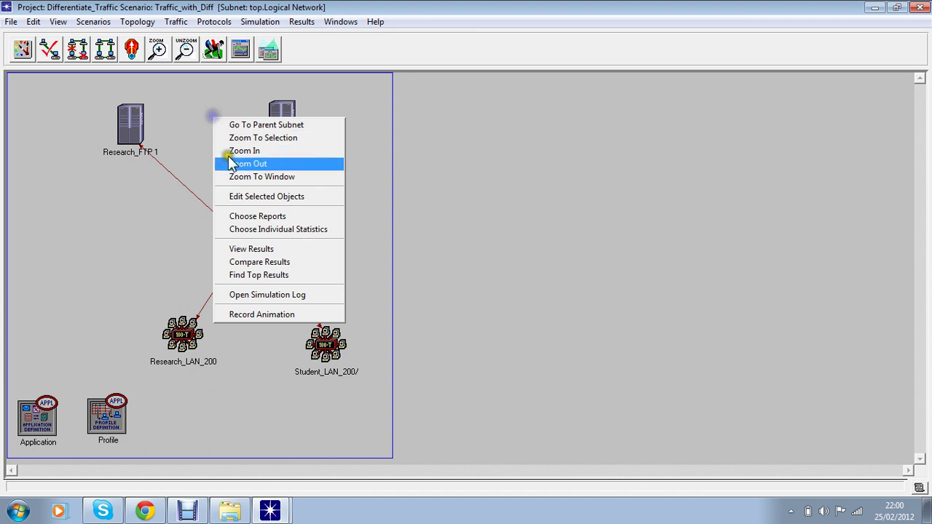
pyautogui.click(260, 263)
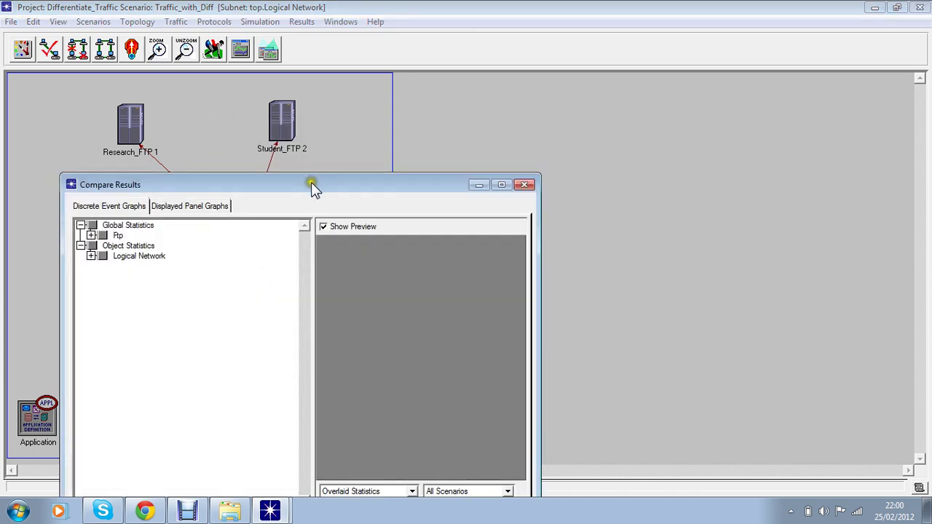
pyautogui.moveTo(311, 182); pyautogui.dragTo(528, 88)
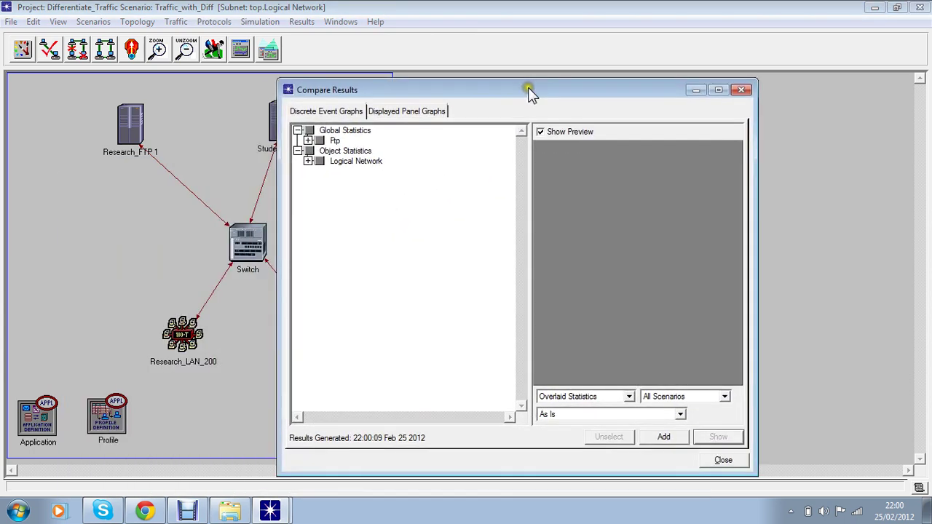
pyautogui.click(309, 161)
pyautogui.click(319, 181)
pyautogui.click(329, 191)
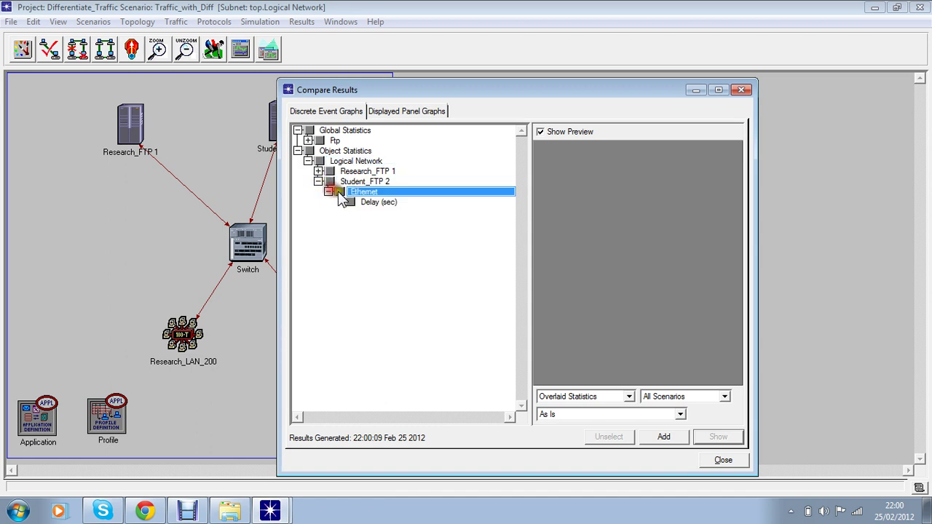
pyautogui.click(351, 202)
pyautogui.click(618, 415)
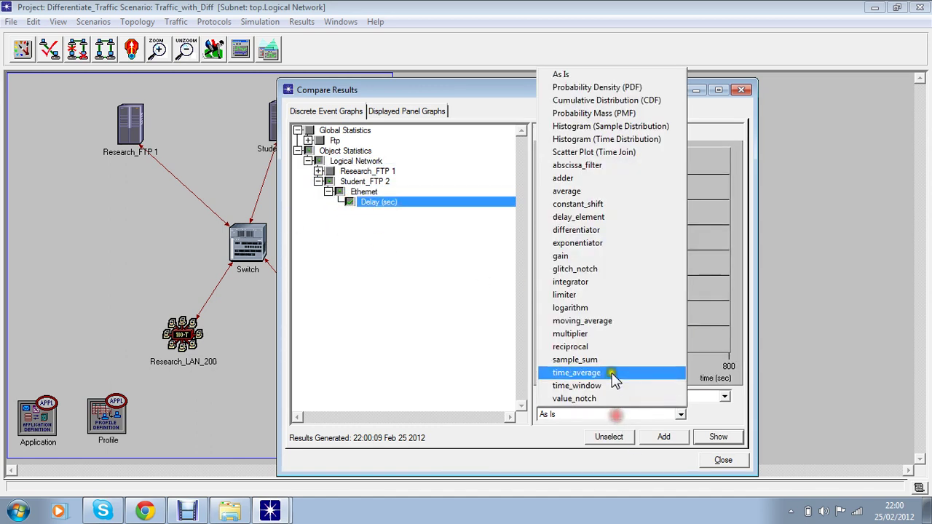
pyautogui.click(616, 193)
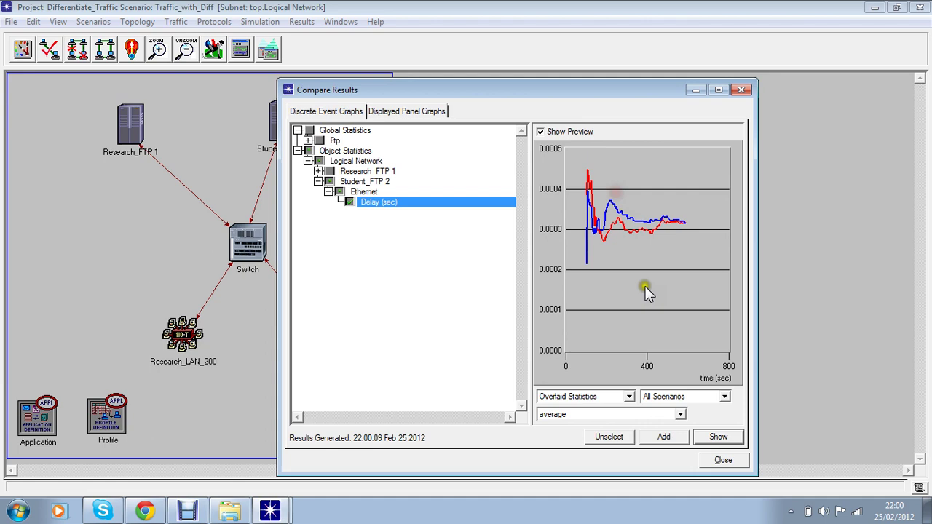
pyautogui.click(717, 436)
pyautogui.moveTo(211, 86); pyautogui.dragTo(750, 100)
pyautogui.click(742, 91)
# - Show the scenario comparison of Research_FTP 1's Ethernet Delay with the time_average filter
pyautogui.rightClick(203, 153)
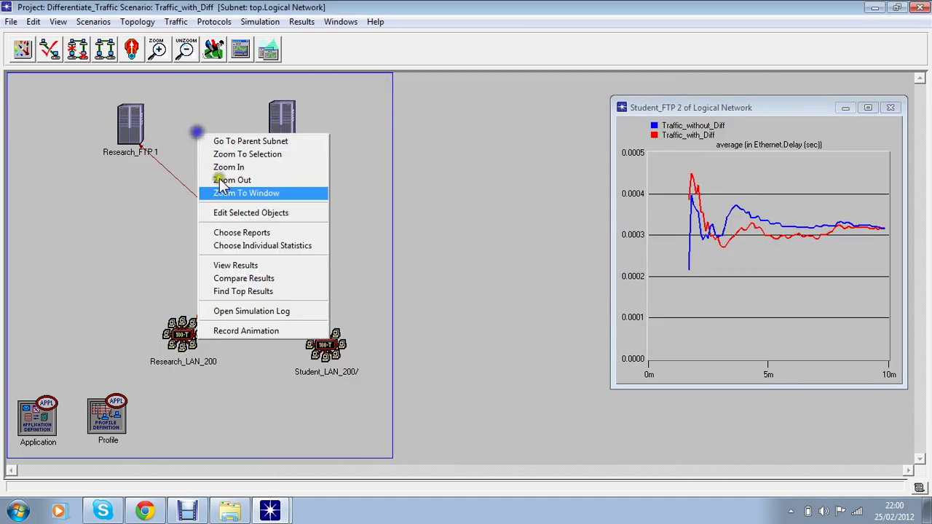
pyautogui.click(258, 267)
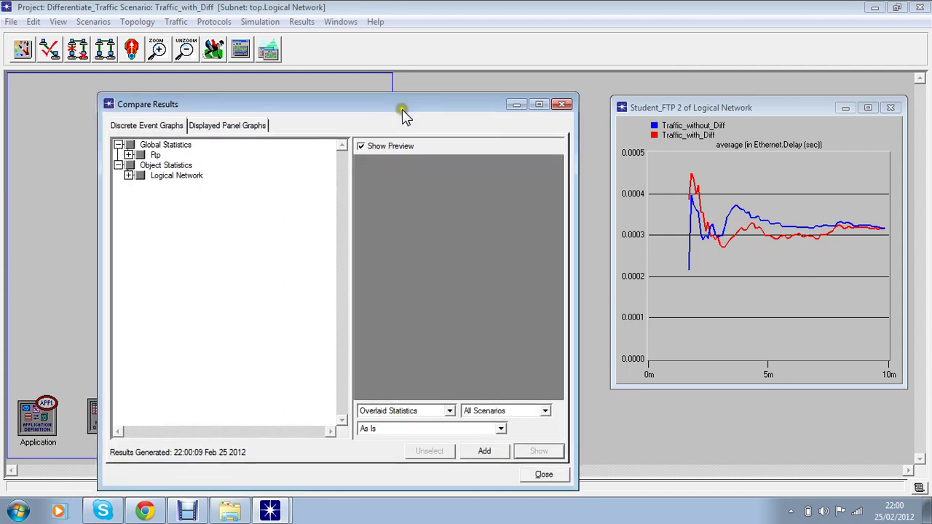
pyautogui.click(130, 170)
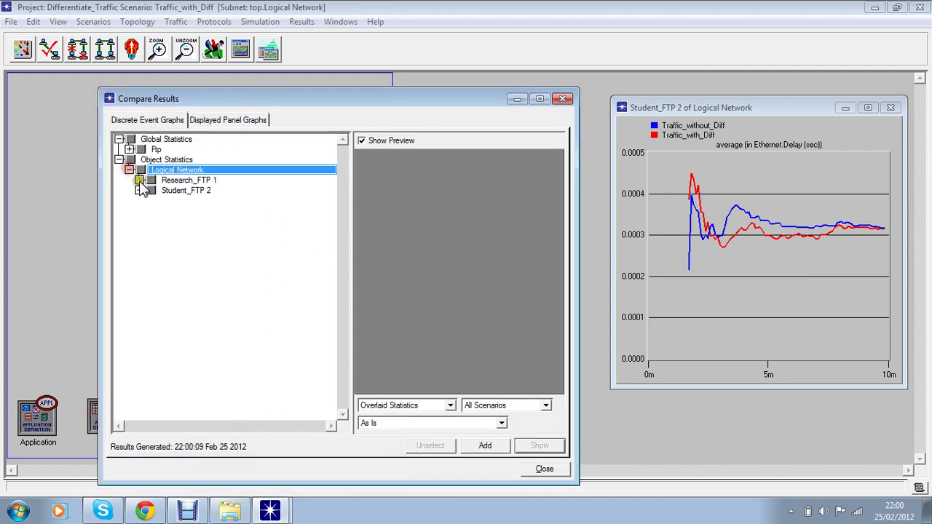
pyautogui.click(140, 180)
pyautogui.click(150, 190)
pyautogui.click(171, 201)
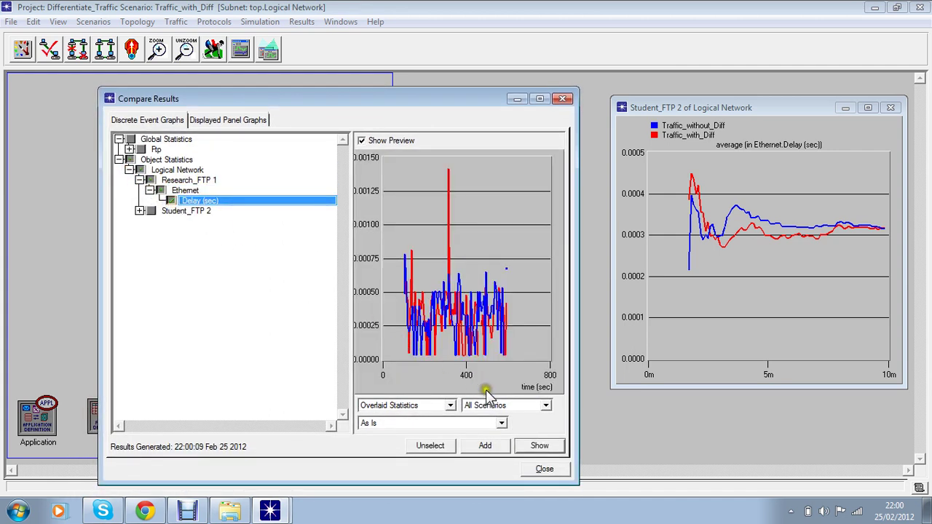
pyautogui.click(462, 424)
pyautogui.click(430, 383)
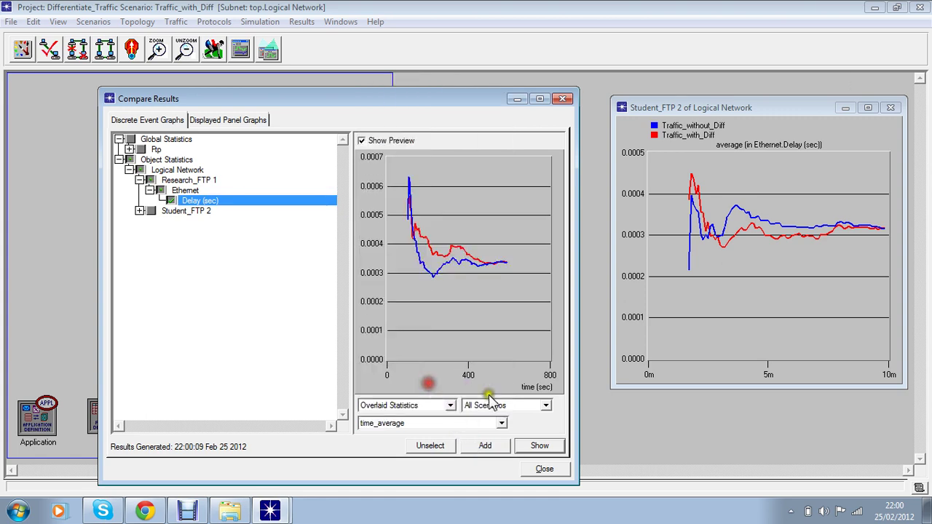
pyautogui.click(535, 444)
pyautogui.click(562, 98)
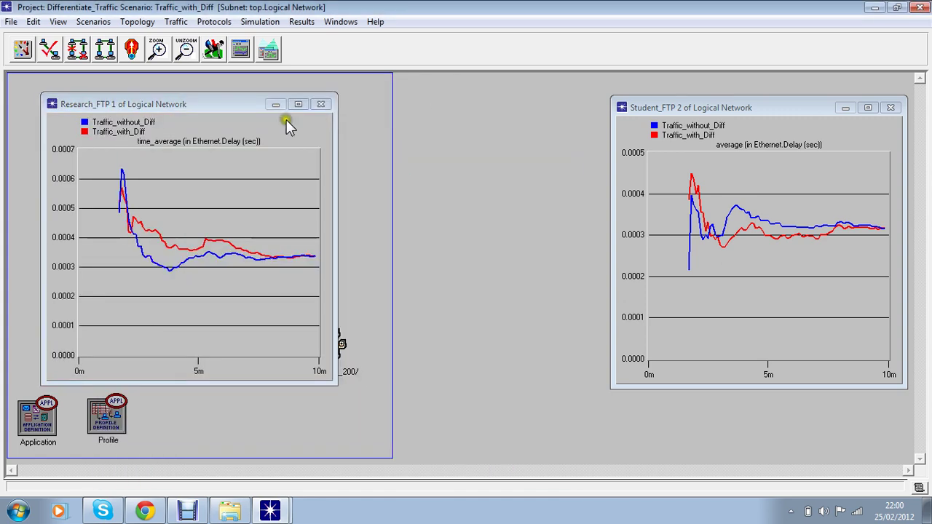
# - Drag the Research_FTP 1 and Student_FTP 2 comparison graph windows next to each other
pyautogui.moveTo(212, 110); pyautogui.dragTo(480, 112)
pyautogui.moveTo(653, 107)
pyautogui.mouseDown()
pyautogui.moveTo(688, 97)
pyautogui.moveTo(663, 93)
pyautogui.mouseUp()
pyautogui.moveTo(495, 104); pyautogui.dragTo(510, 87)
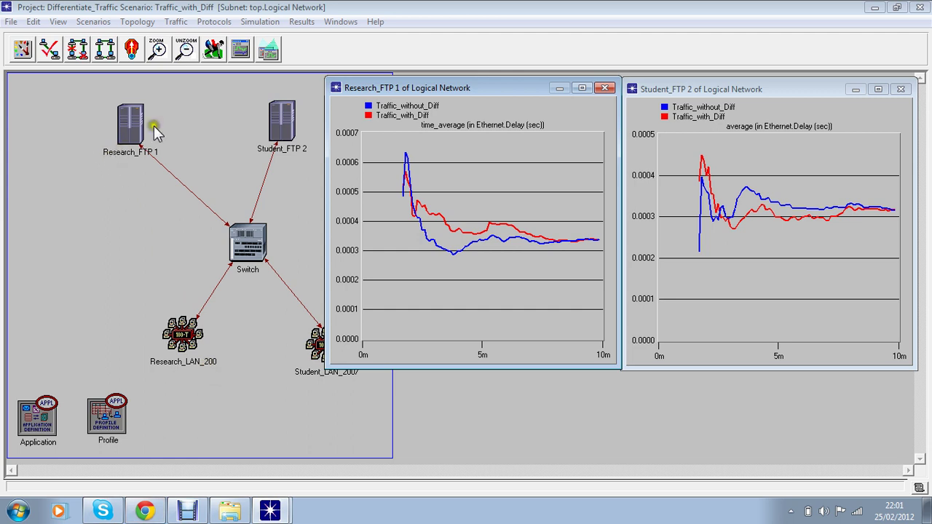
# - Review the Global Ftp statistics under Choose Individual Statistics, cancel without changes, and reopen the results menu
pyautogui.rightClick(213, 104)
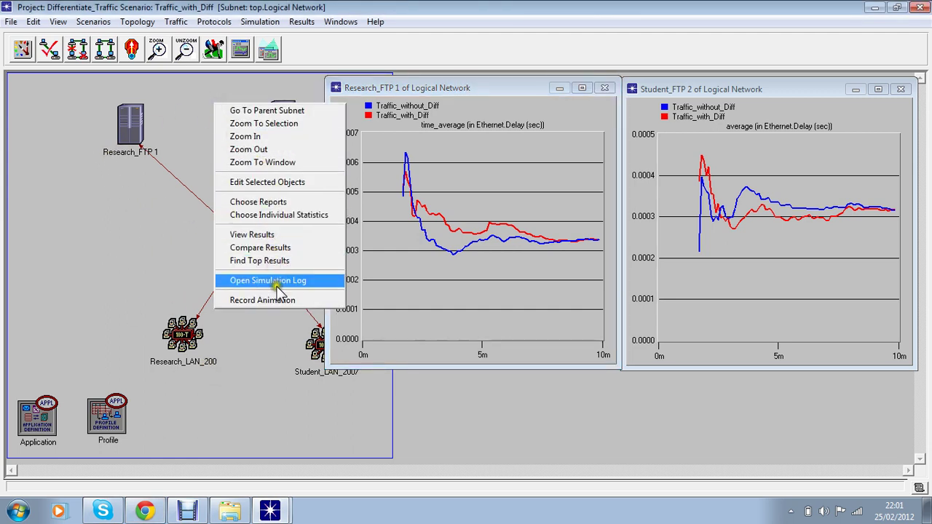
pyautogui.click(295, 216)
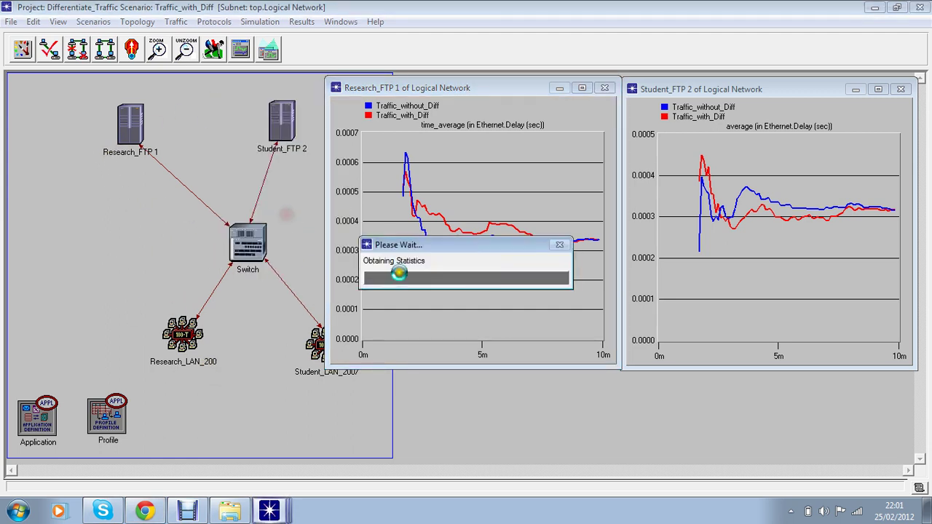
pyautogui.click(227, 115)
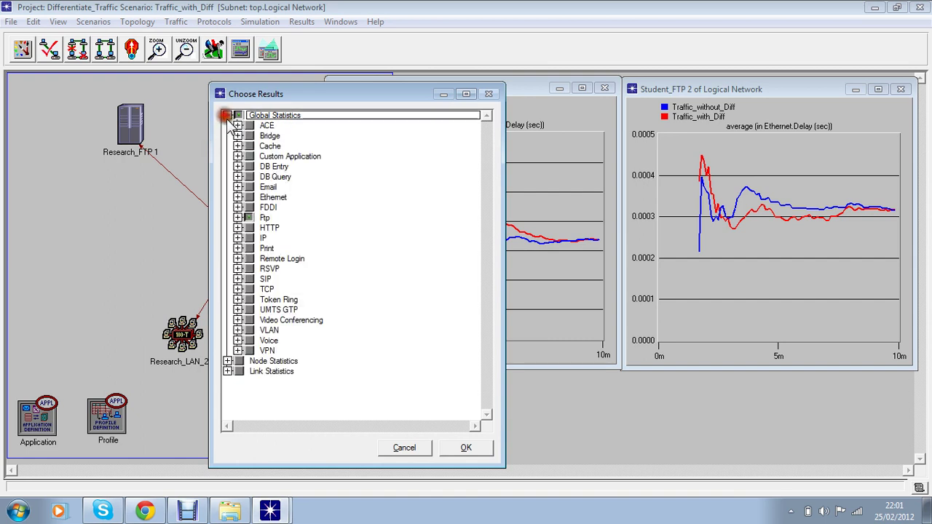
pyautogui.click(239, 218)
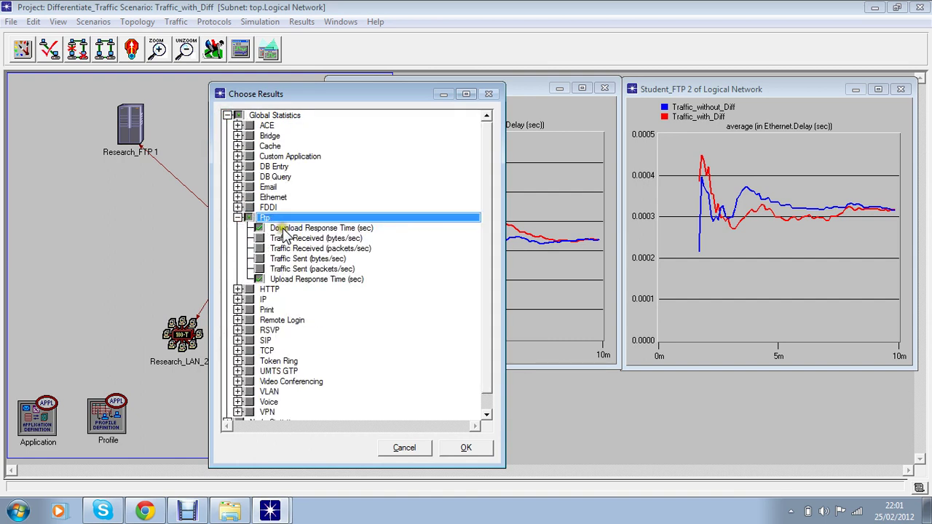
pyautogui.click(423, 452)
pyautogui.rightClick(213, 130)
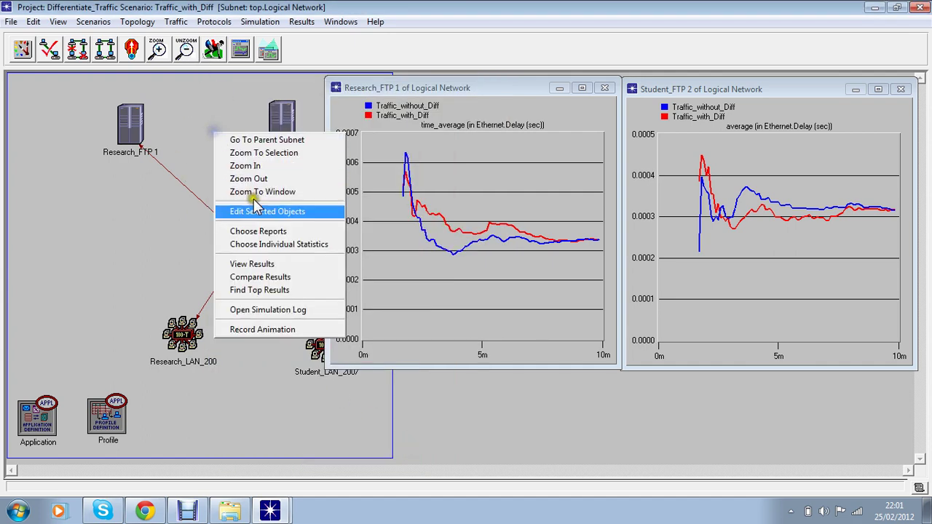
# - In Compare Results, show Ftp Download Response Time for both scenarios with the time_average filter
pyautogui.click(298, 280)
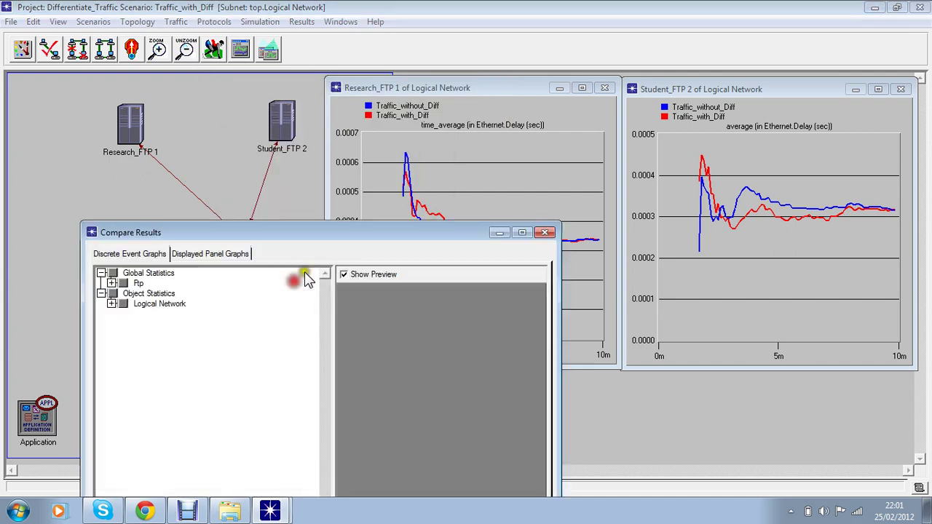
pyautogui.moveTo(178, 227); pyautogui.dragTo(301, 59)
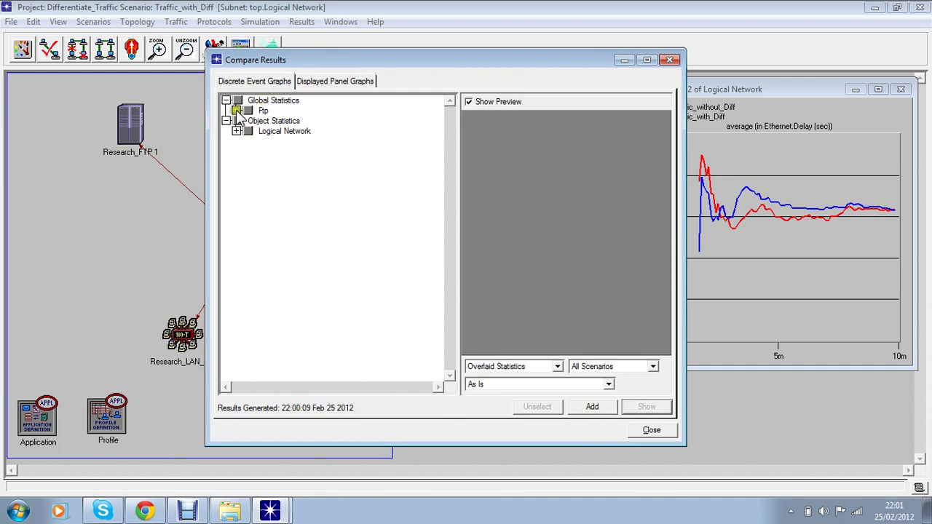
pyautogui.click(236, 110)
pyautogui.click(257, 120)
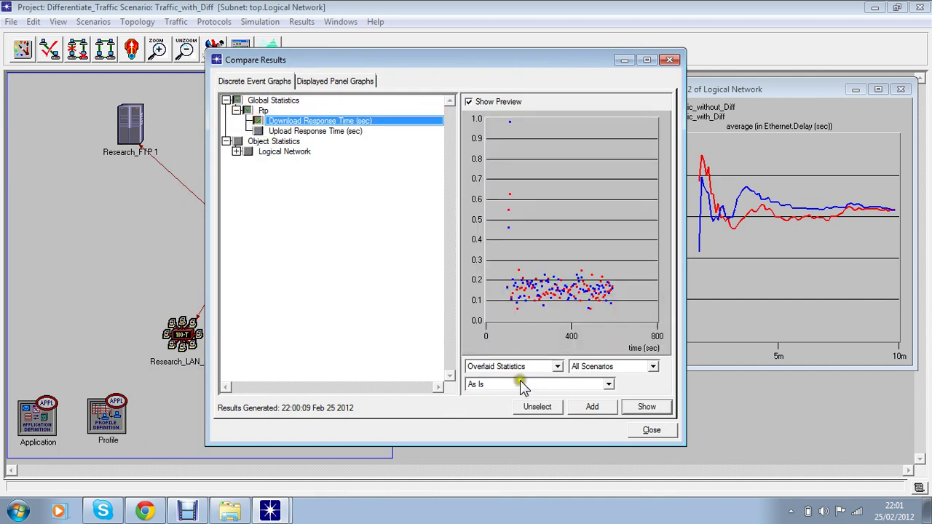
pyautogui.click(521, 384)
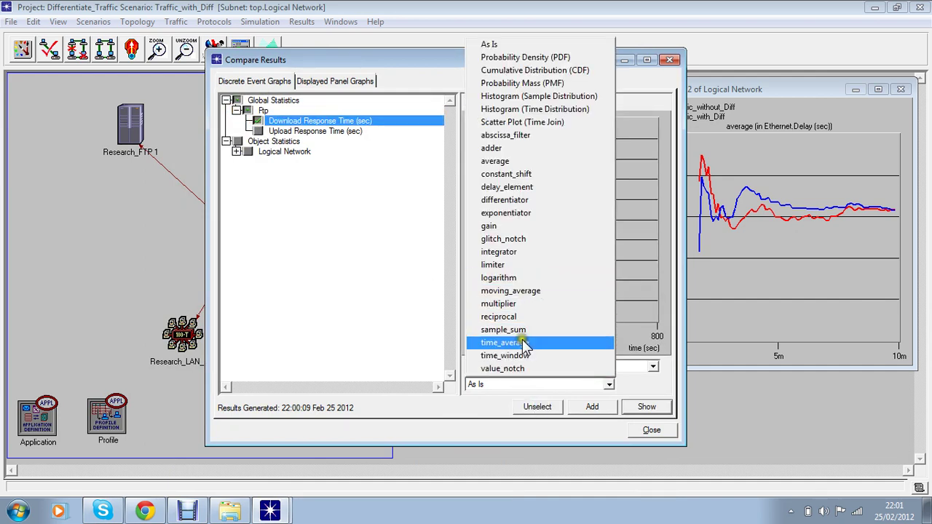
pyautogui.click(524, 343)
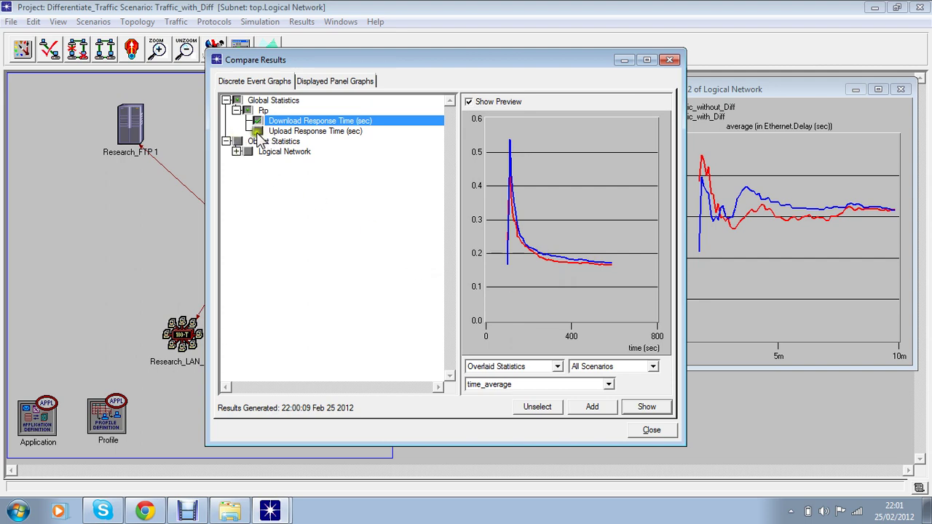
pyautogui.click(647, 407)
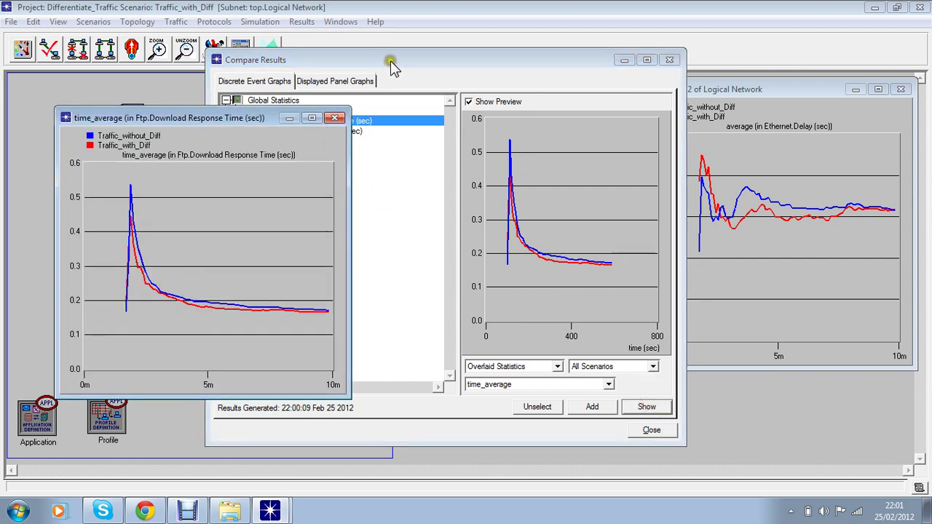
# - Show the time-averaged Ftp Upload Response Time comparison graph as well
pyautogui.moveTo(391, 64); pyautogui.dragTo(564, 52)
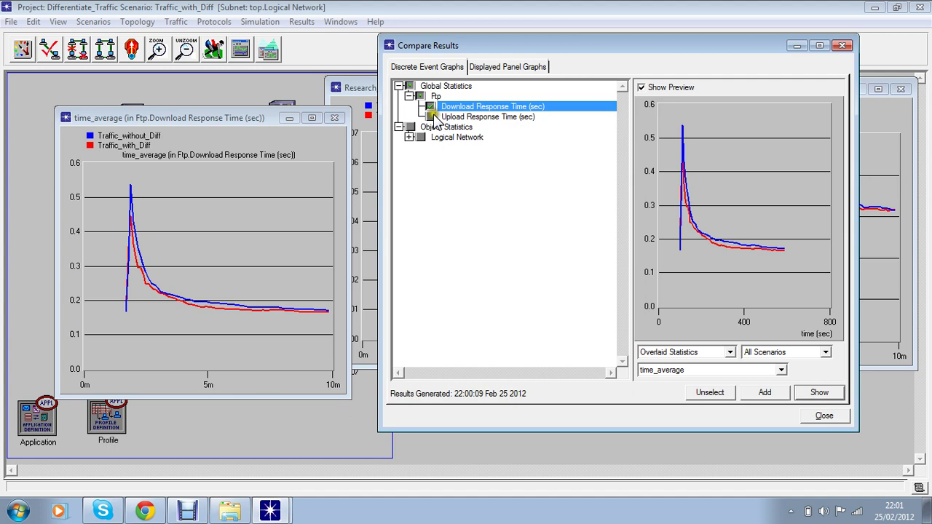
pyautogui.click(435, 117)
pyautogui.click(814, 392)
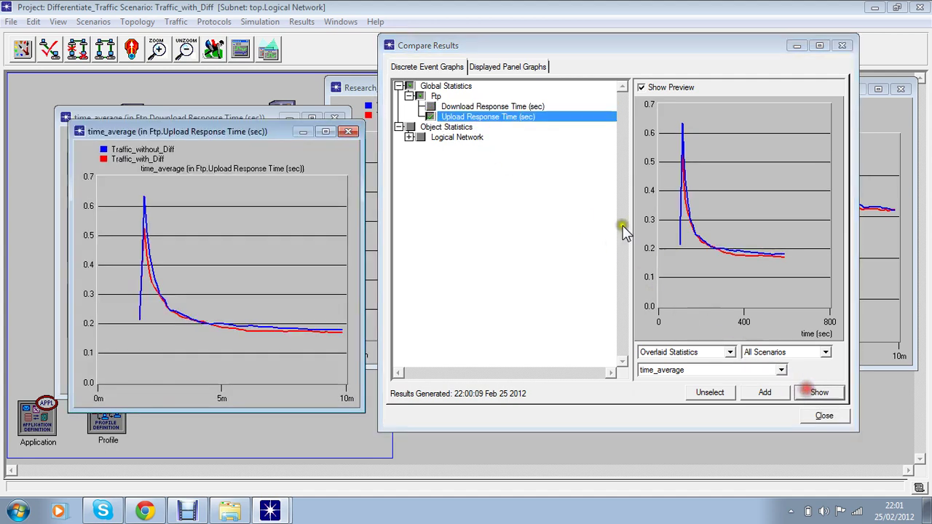
pyautogui.click(279, 117)
pyautogui.moveTo(255, 133); pyautogui.dragTo(247, 120)
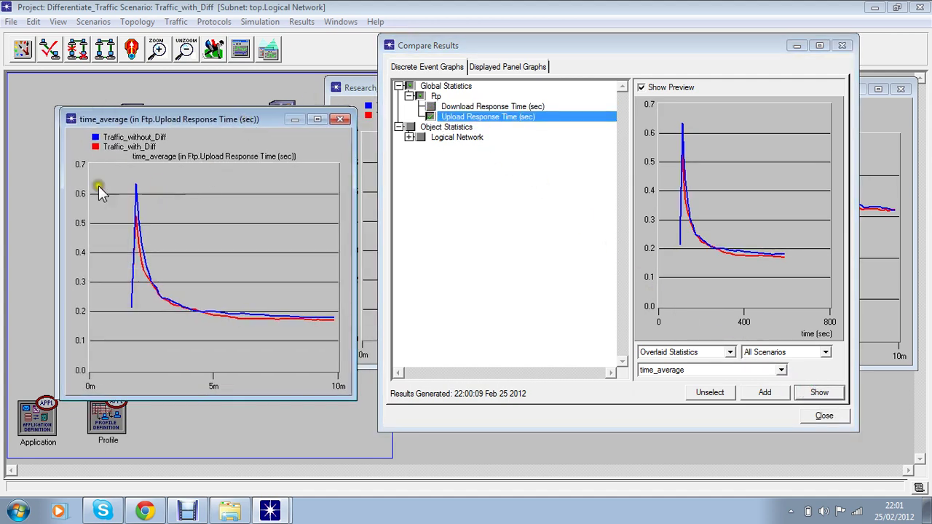